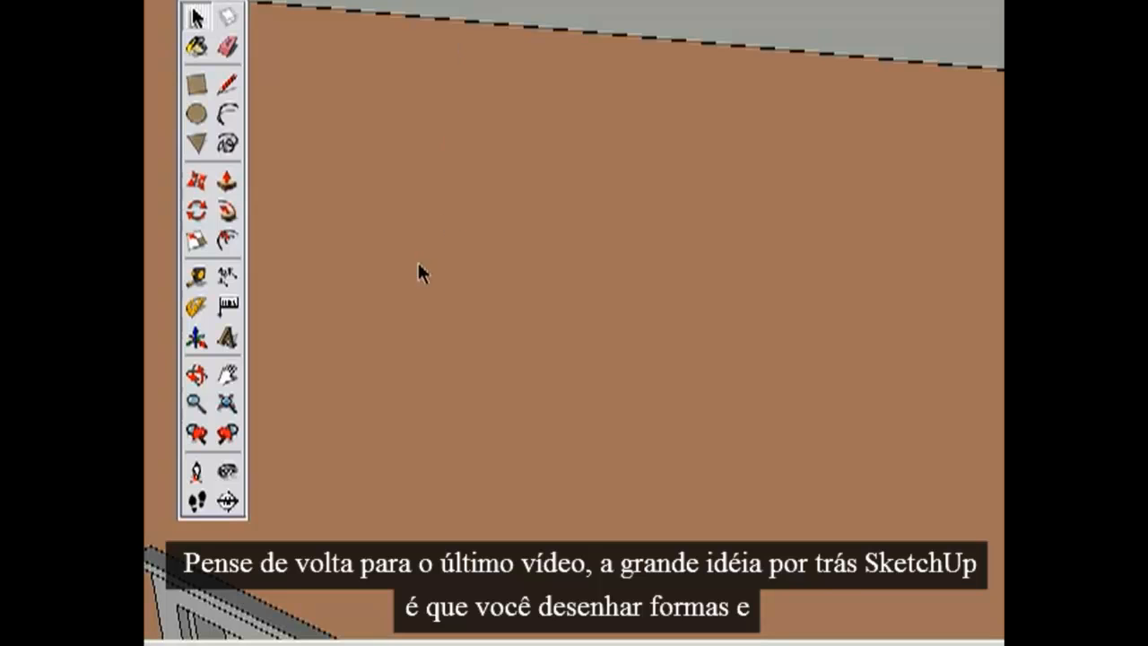
Draw an upright rectangle on the brown wall and add an outward-bulging arc along its right edge.
left_click(318, 114)
left_click(539, 541)
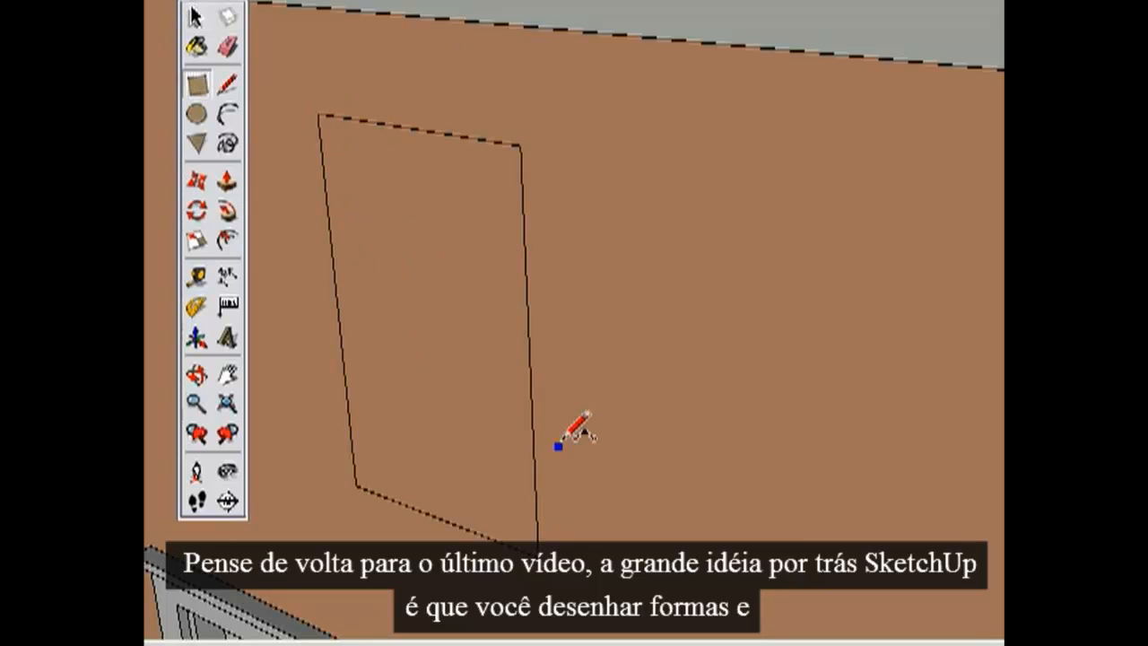
key("l")
left_click(536, 509)
left_click(523, 206)
left_click(590, 264)
Push the combined rectangle-and-arc shape into the wall to form a shallow recess.
key("p")
left_click_drag(512, 300, 526, 320)
key("space")
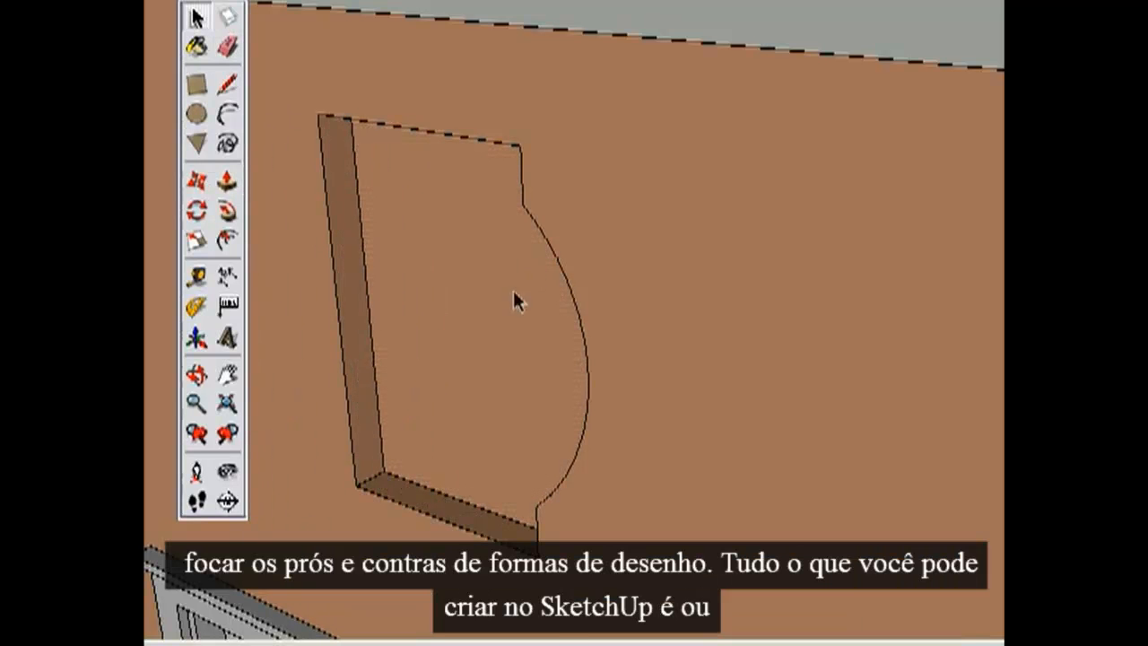
Pick out individual edges and surfaces of the wall recess one after another.
left_click(476, 143)
left_click(523, 199)
left_click(545, 235)
left_click(376, 259)
left_click(348, 250)
left_click(431, 122)
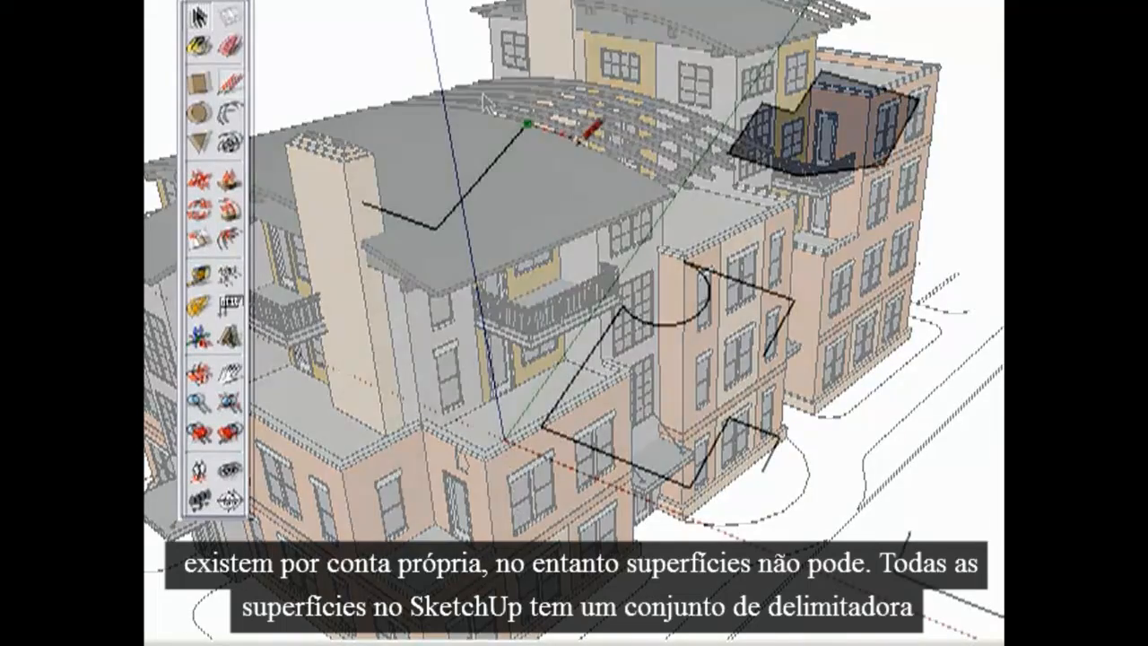
Draw the last segment of the open zigzag line, and erase the left edge of the filled polygon.
left_click(608, 150)
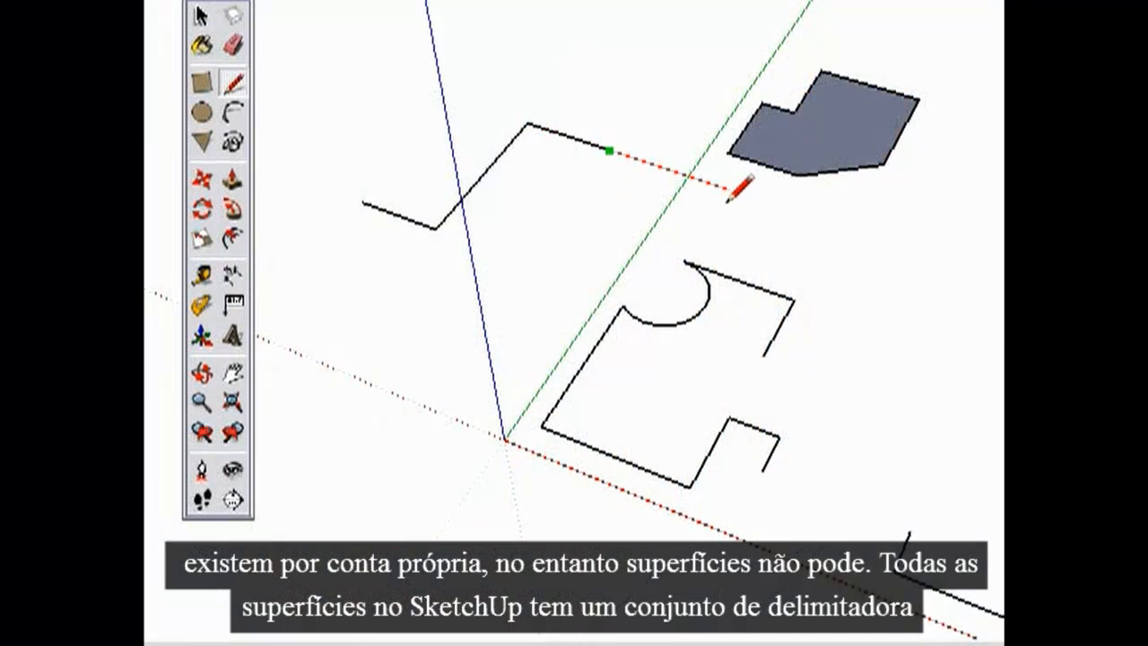
key("space")
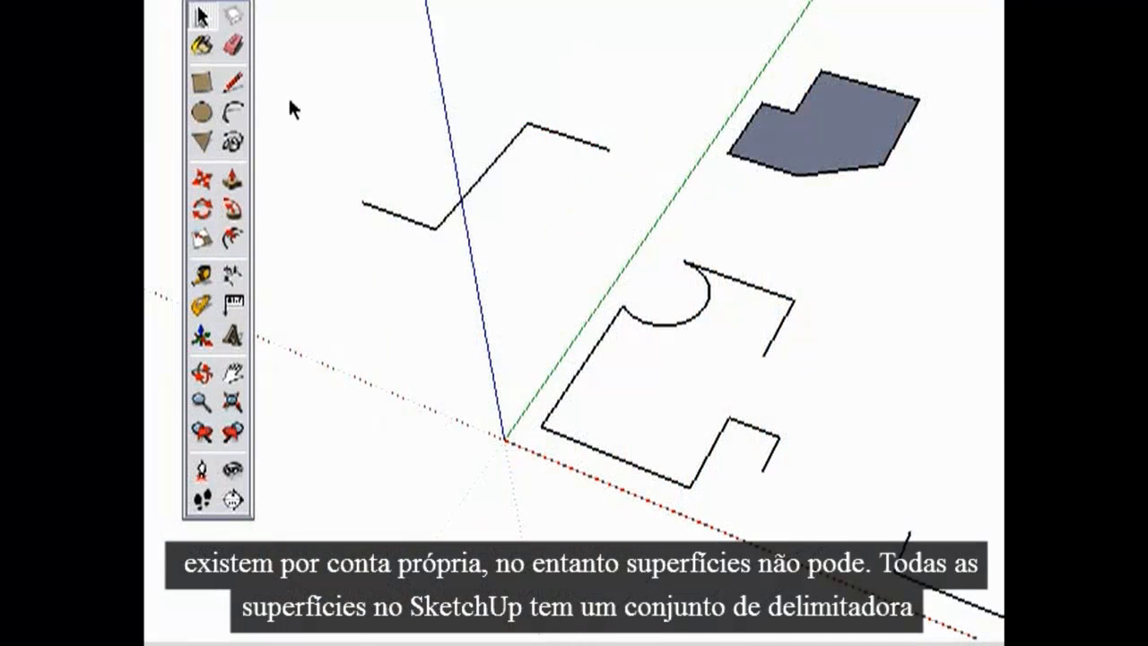
left_click(234, 46)
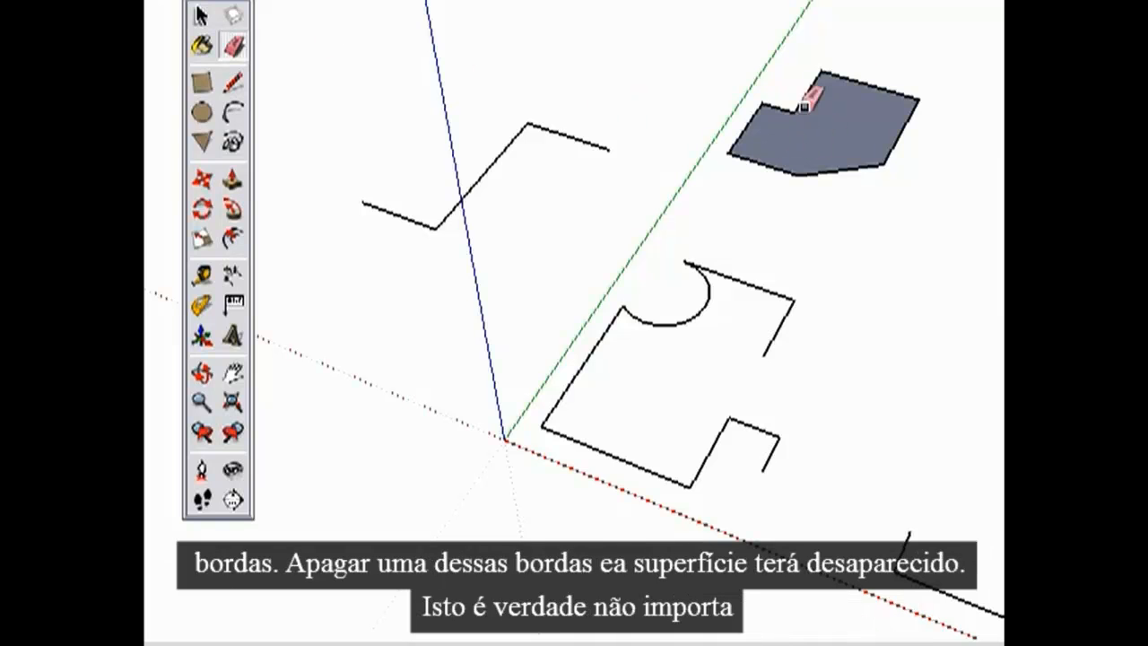
left_click(745, 137)
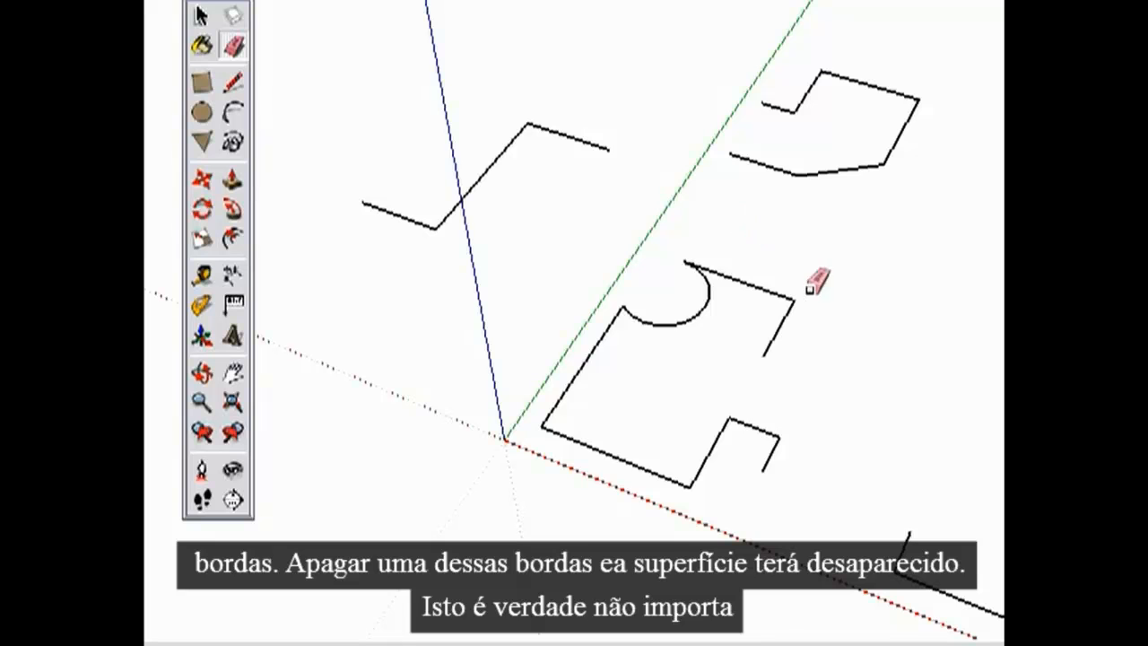
Heal the polygon and close the neighbouring round-ended outline by drawing the missing straight edge of each.
key("h")
mouse_move(805, 236)
left_mouse_down()
mouse_move(515, 203)
mouse_move(532, 190)
left_mouse_up()
left_click_drag(648, 235, 525, 244)
key("z")
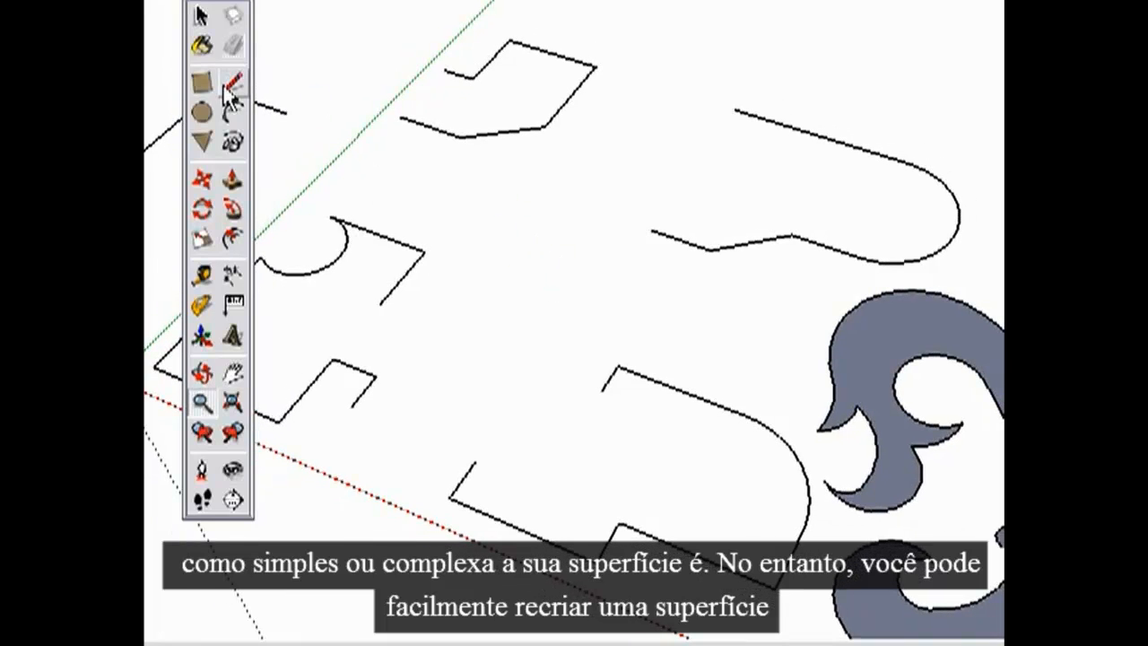
left_click(235, 82)
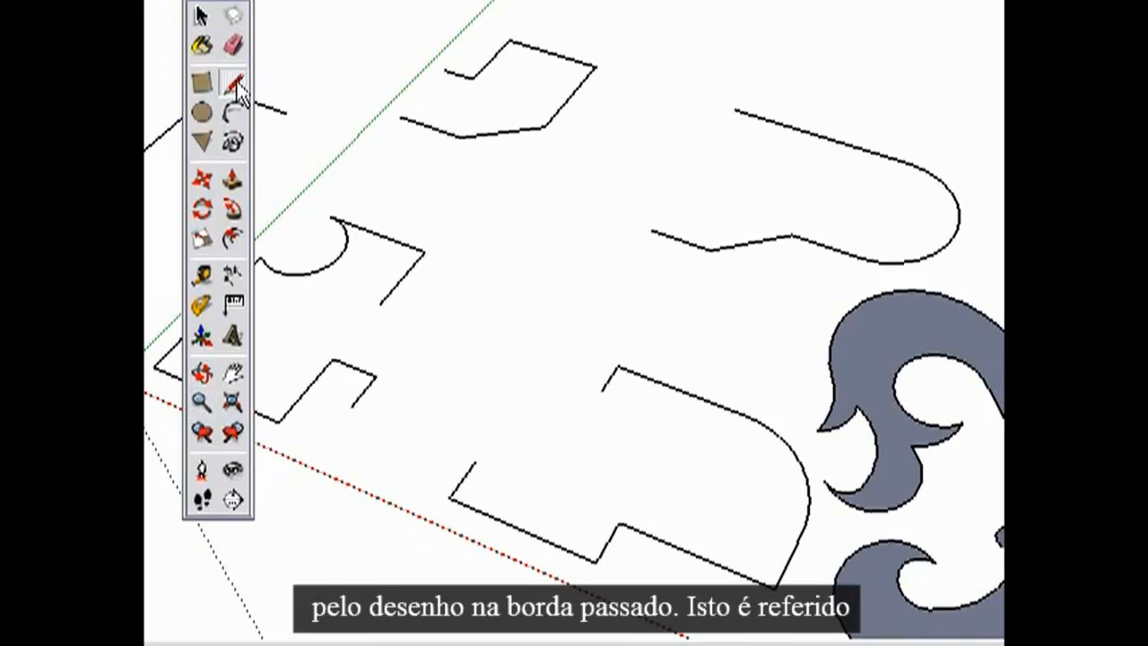
left_click(447, 70)
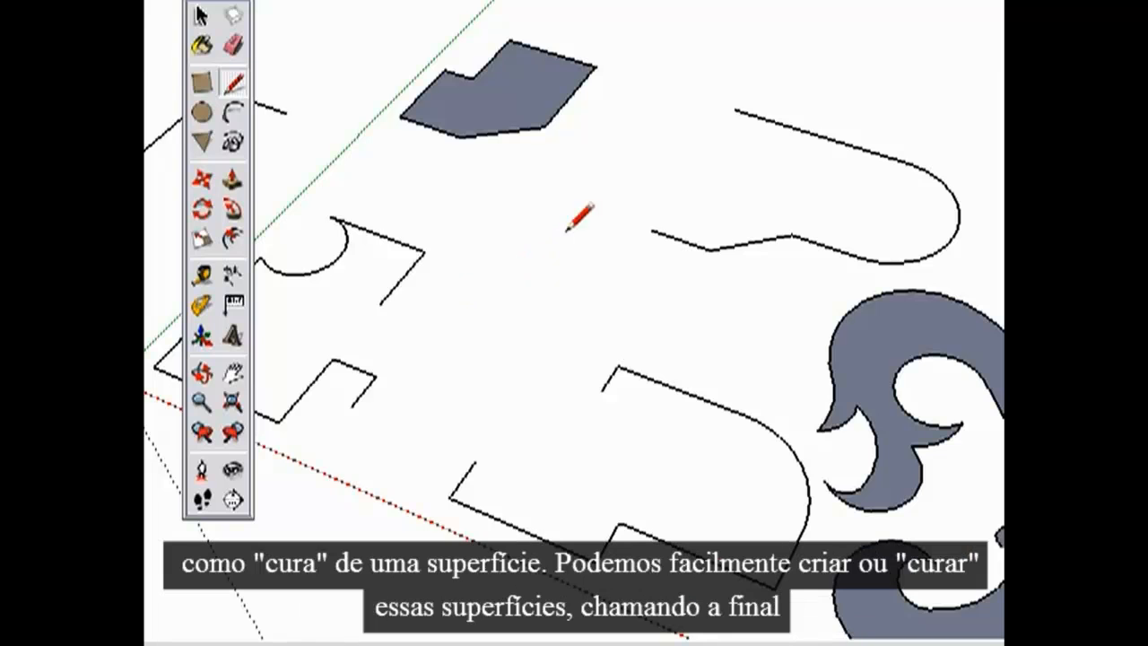
left_click(651, 231)
left_click(736, 111)
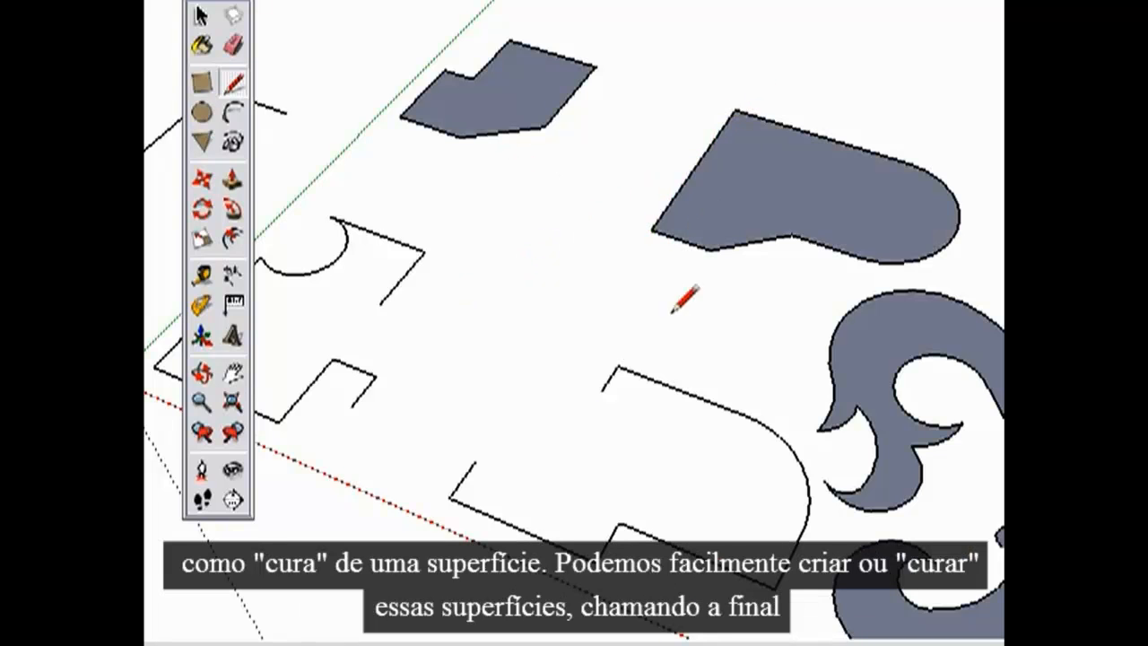
Connect the two facing open outlines with two straight edges to form one closed surface.
left_click(601, 392)
left_click(380, 305)
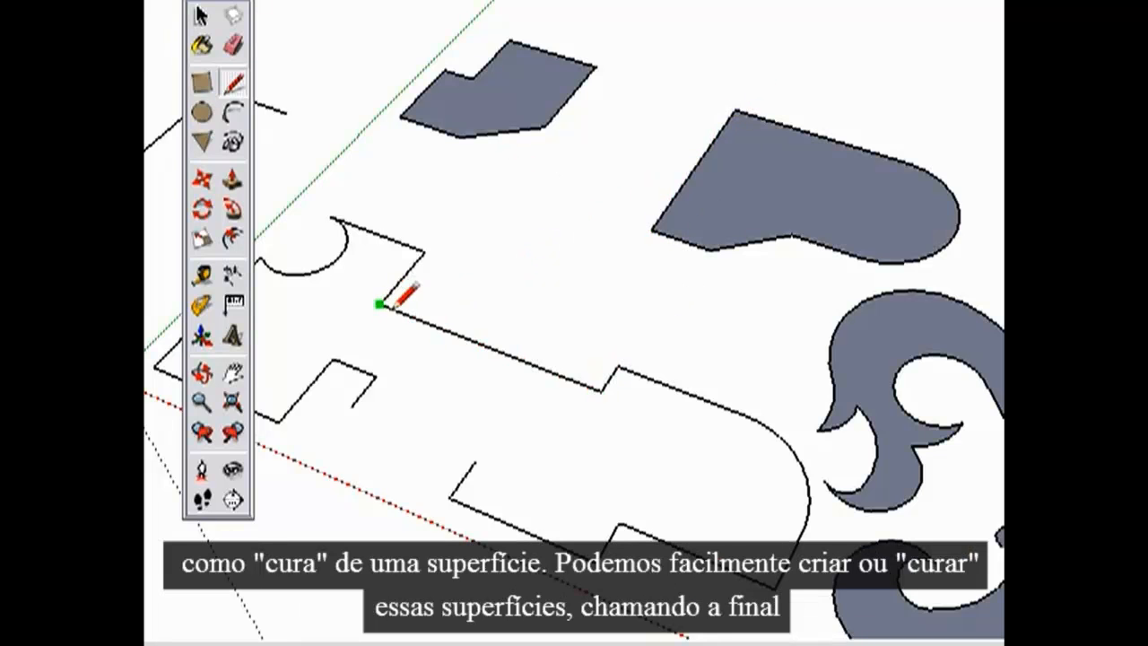
left_click(350, 409)
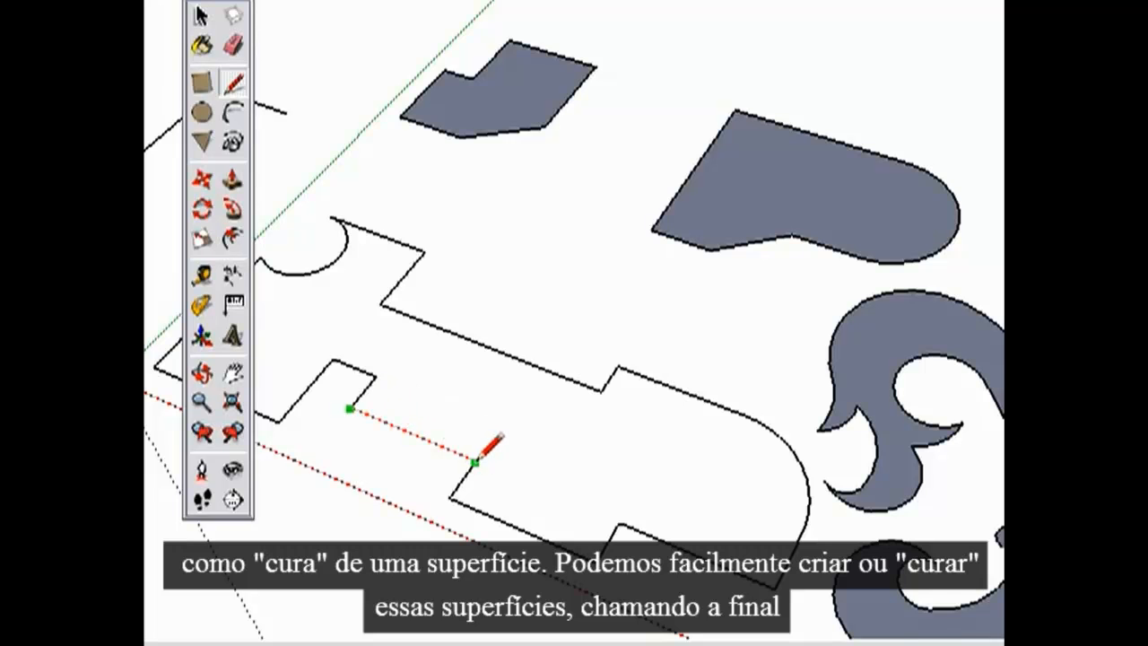
left_click(475, 462)
Erase a short edge beside the central band of the fleur-de-lis surface.
key("h")
left_click_drag(697, 436, 319, 232)
scroll(484, 279, "up", 4)
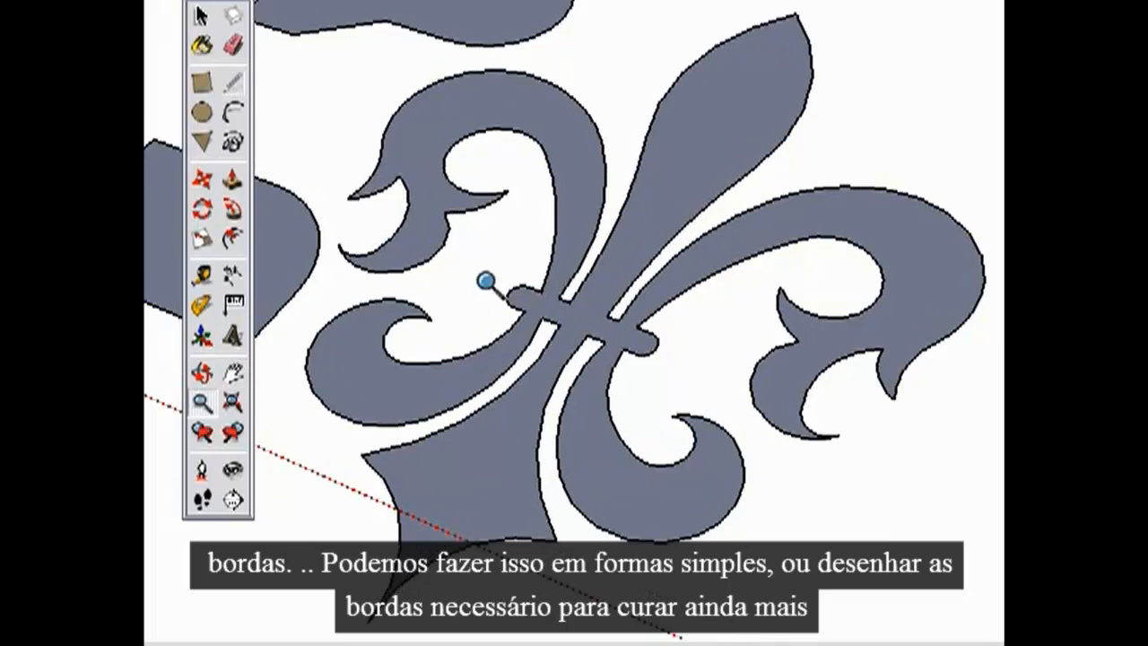
key("e")
left_click(547, 287)
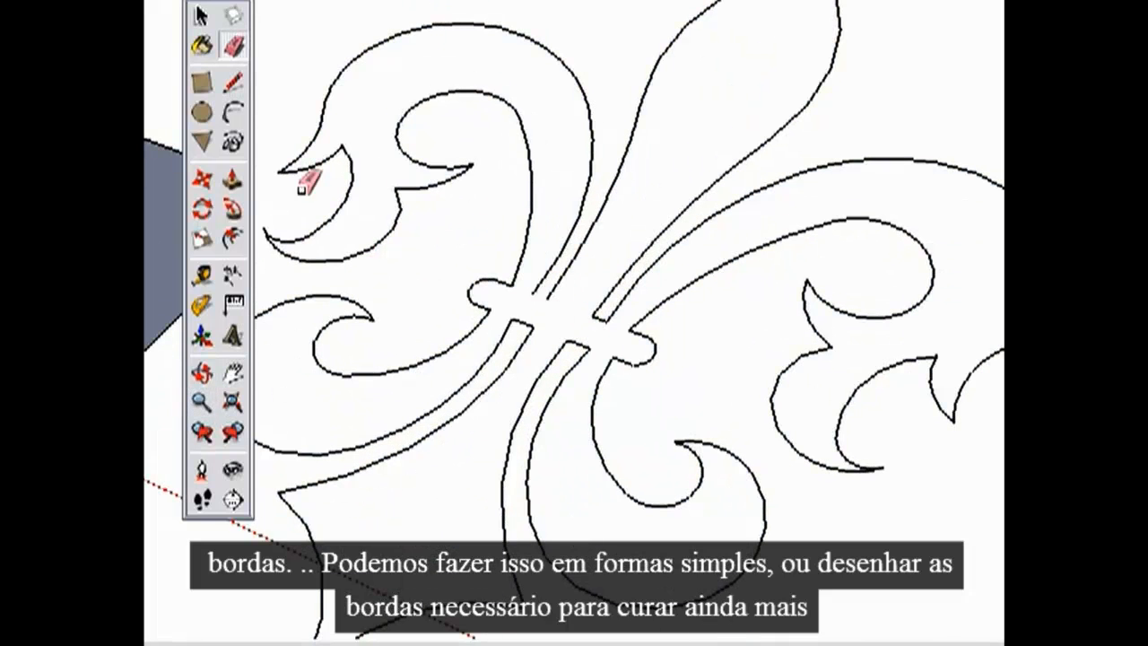
Redraw the missing edge at the central band to heal the fleur-de-lis surface.
left_click(533, 295)
left_click(595, 319)
key("space")
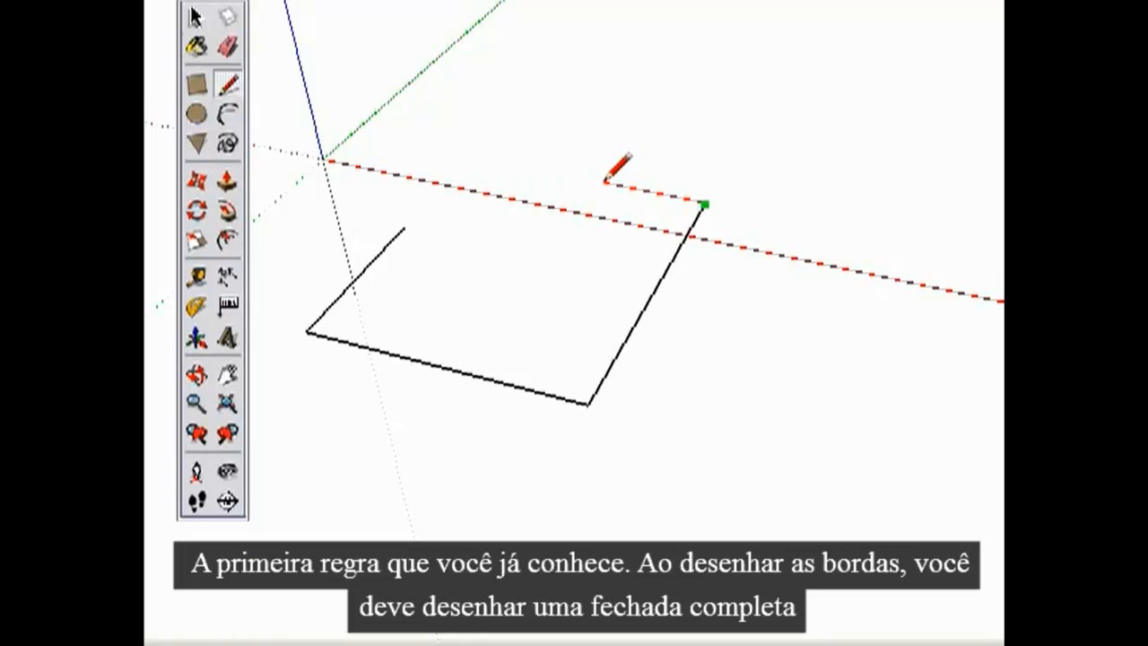
Draw the remaining three edges of the open outline to close it into an L-shaped surface.
left_click(598, 183)
left_click(541, 257)
left_click(403, 229)
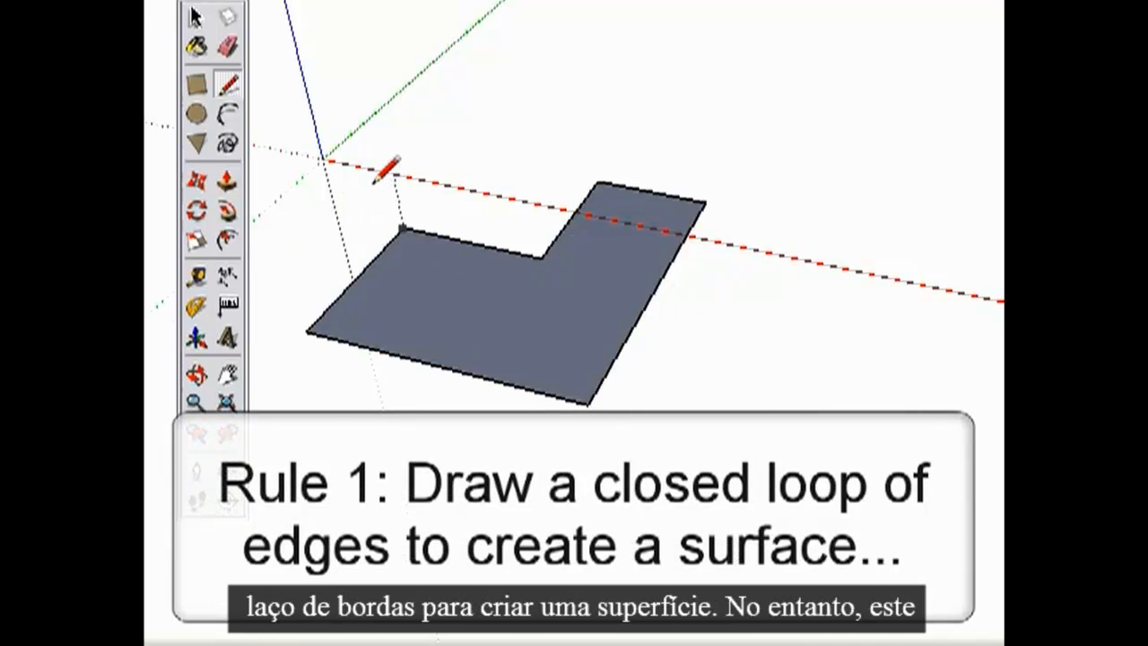
key("space")
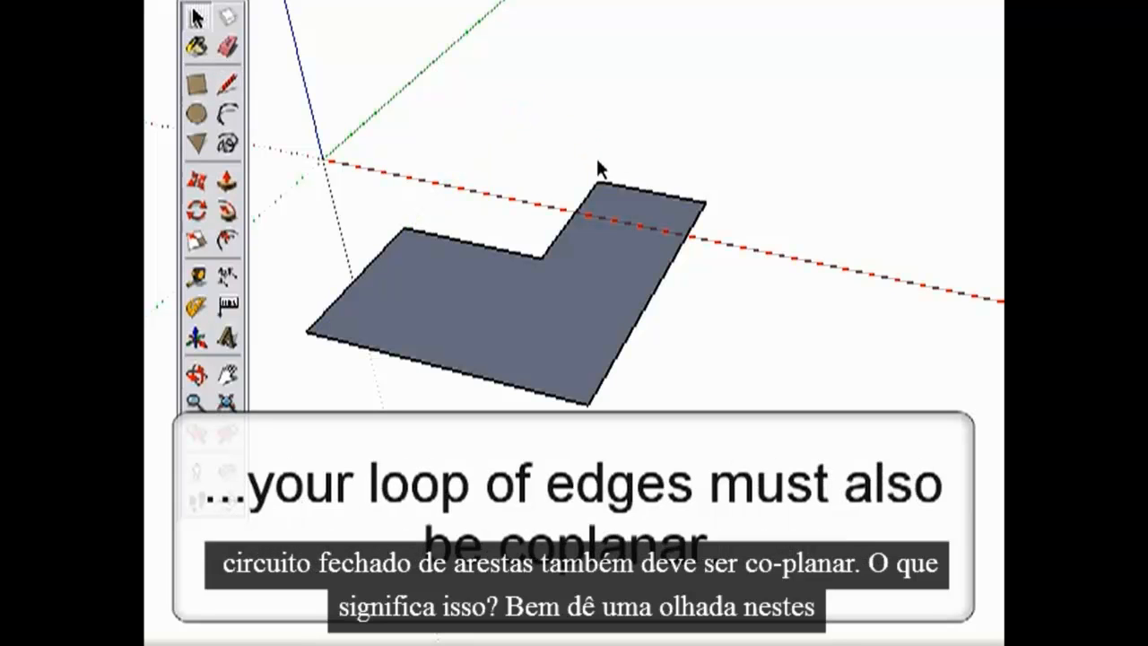
Close the upper and lower three-sided outlines by drawing the fourth edge of each.
key("o")
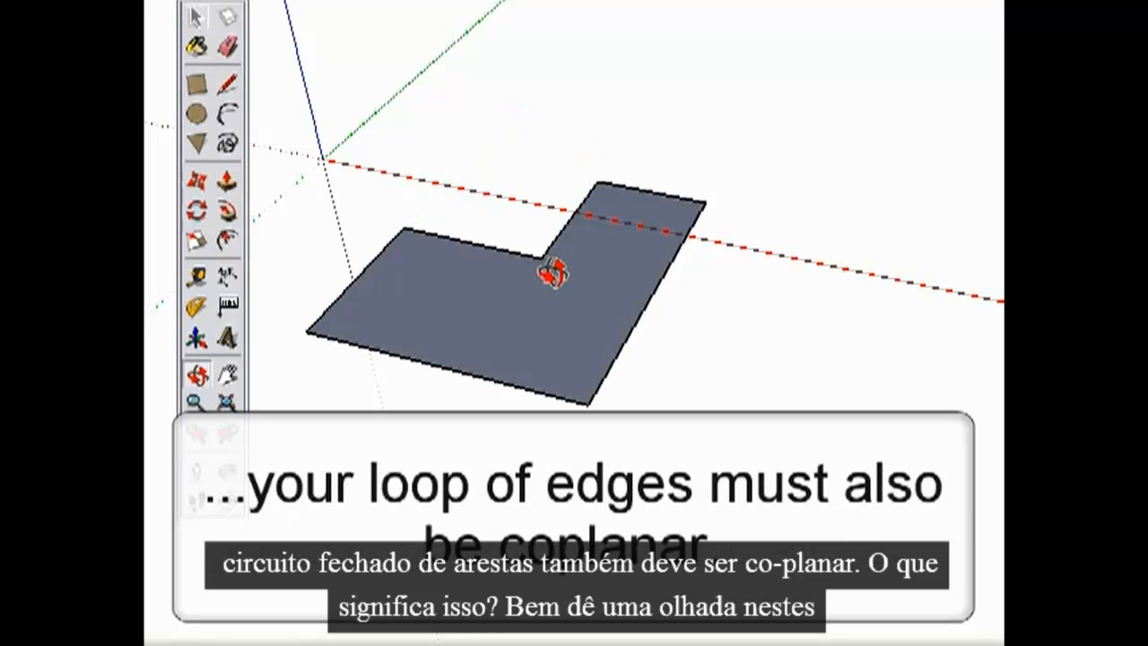
key("space")
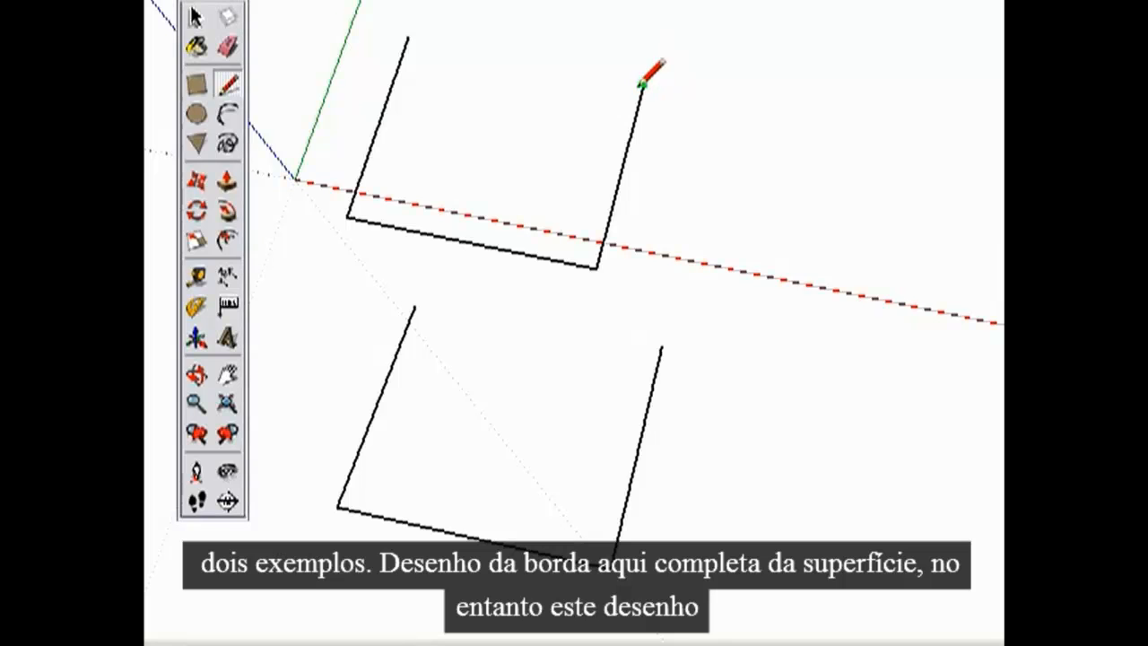
left_click(642, 83)
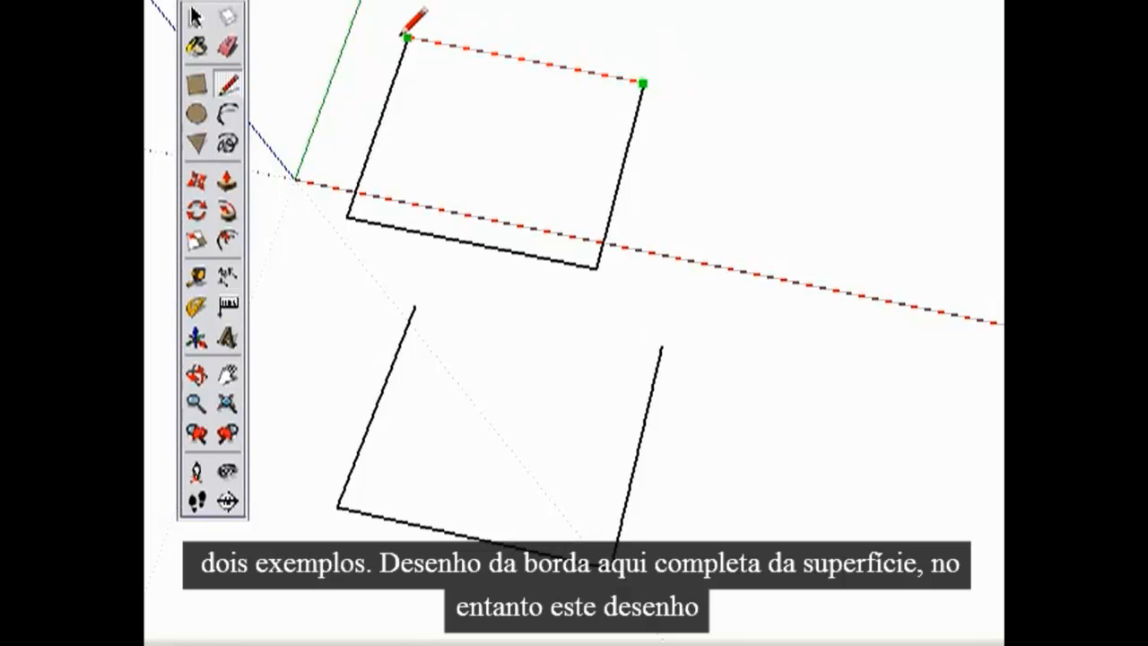
left_click(407, 37)
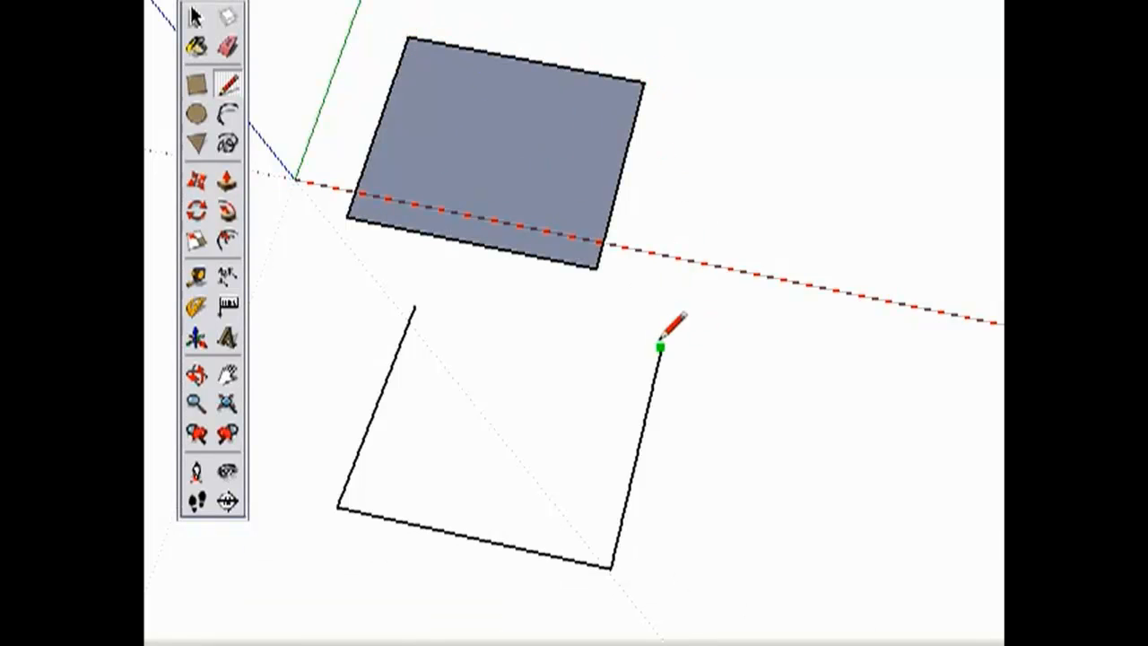
left_click(415, 306)
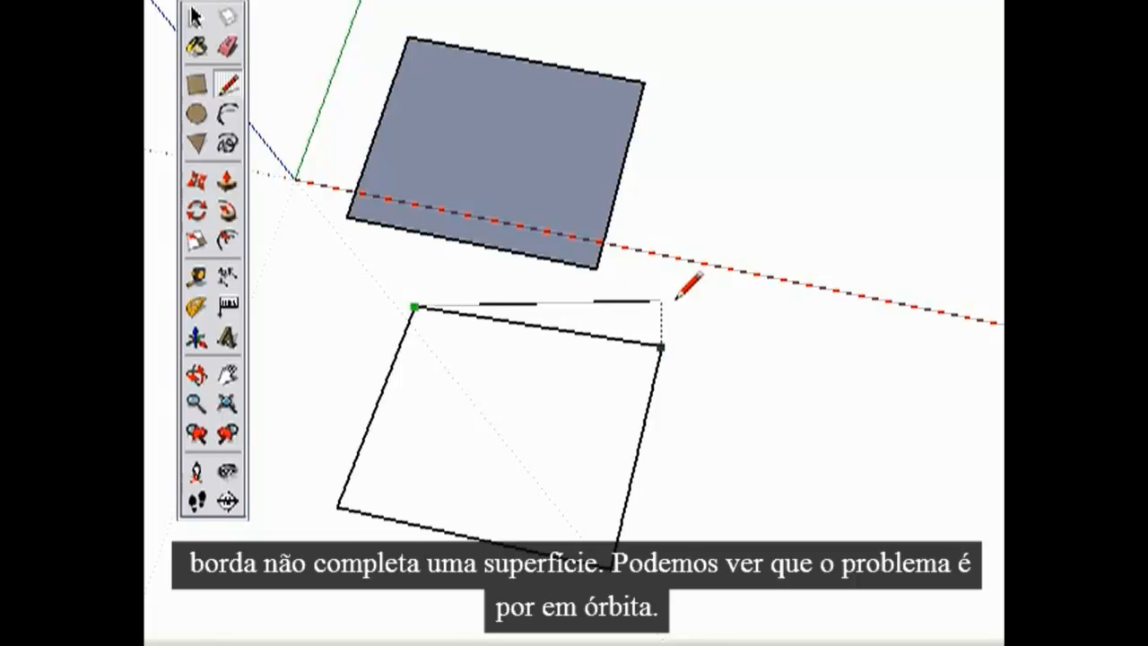
key("space")
Examine the two four-sided outlines from other angles to check whether their edges are coplanar.
middle_click_drag(740, 357, 633, 248)
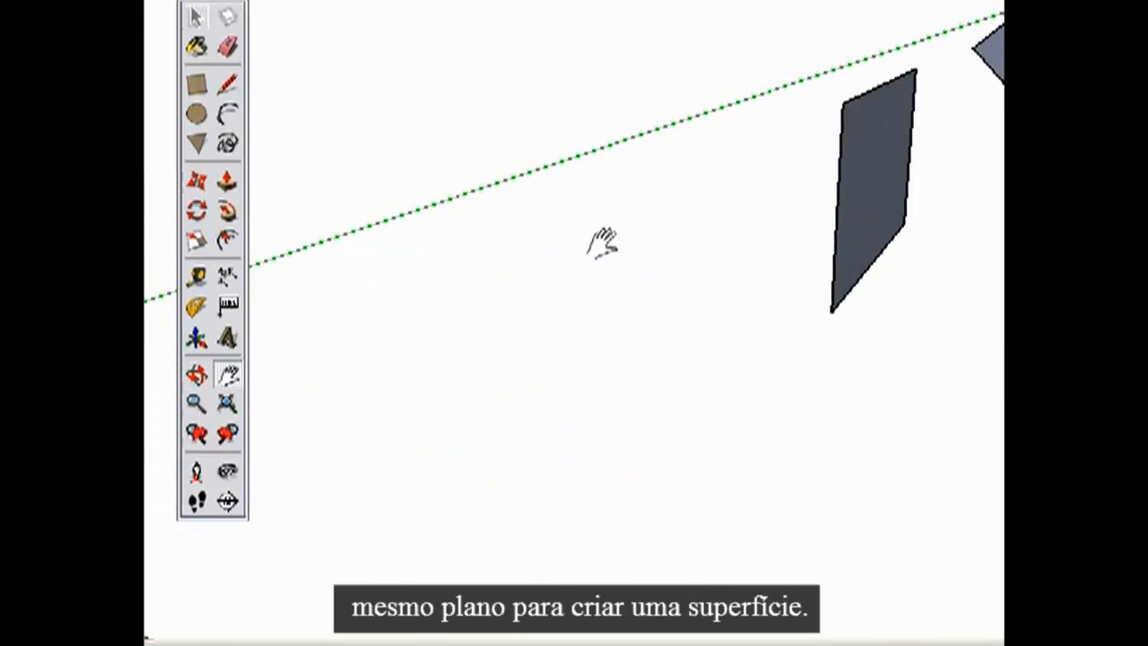
middle_click_drag(668, 254, 827, 204, "shift")
key("space")
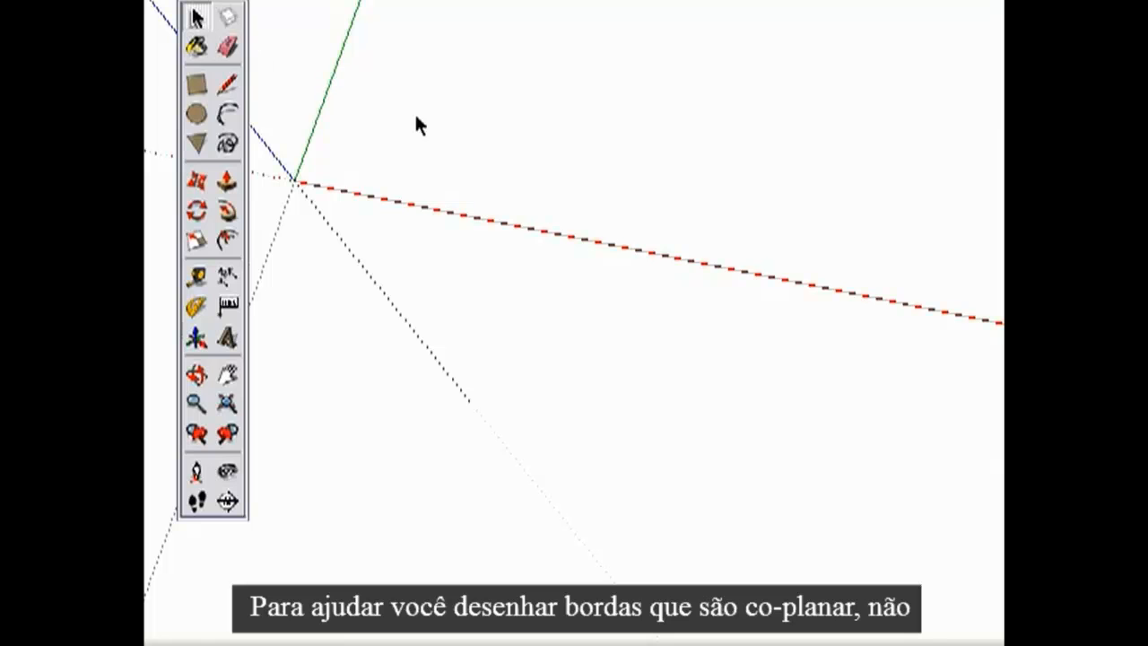
Try drawing an edge snapped to the red, green and blue axis directions from different views.
middle_click_drag(435, 172, 465, 314, "shift")
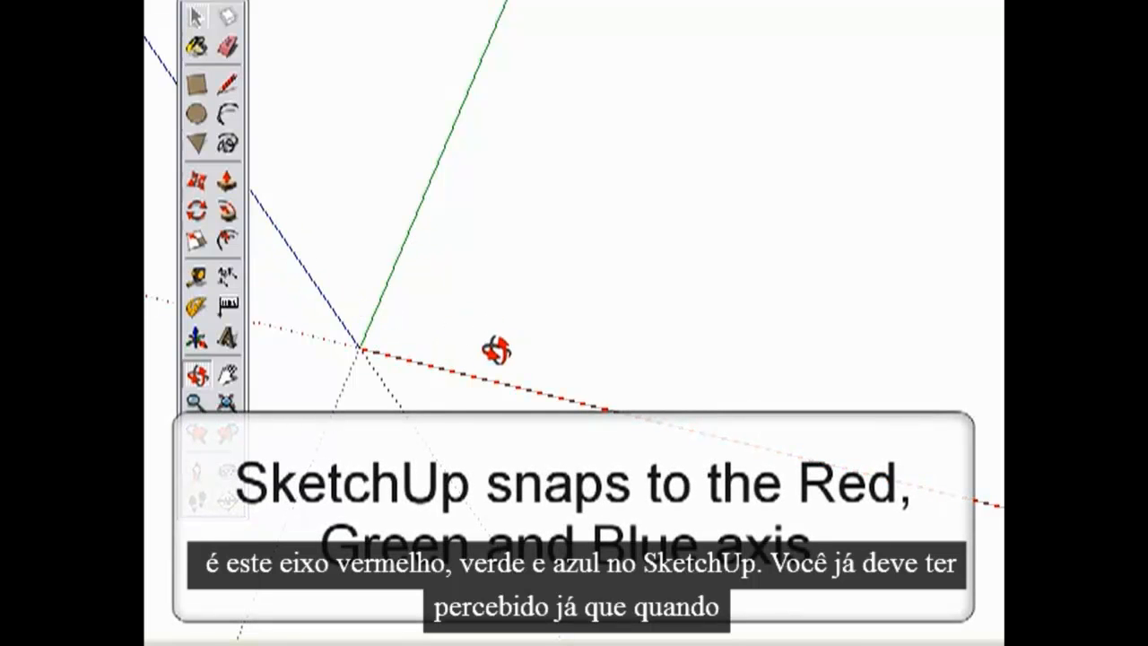
key("l")
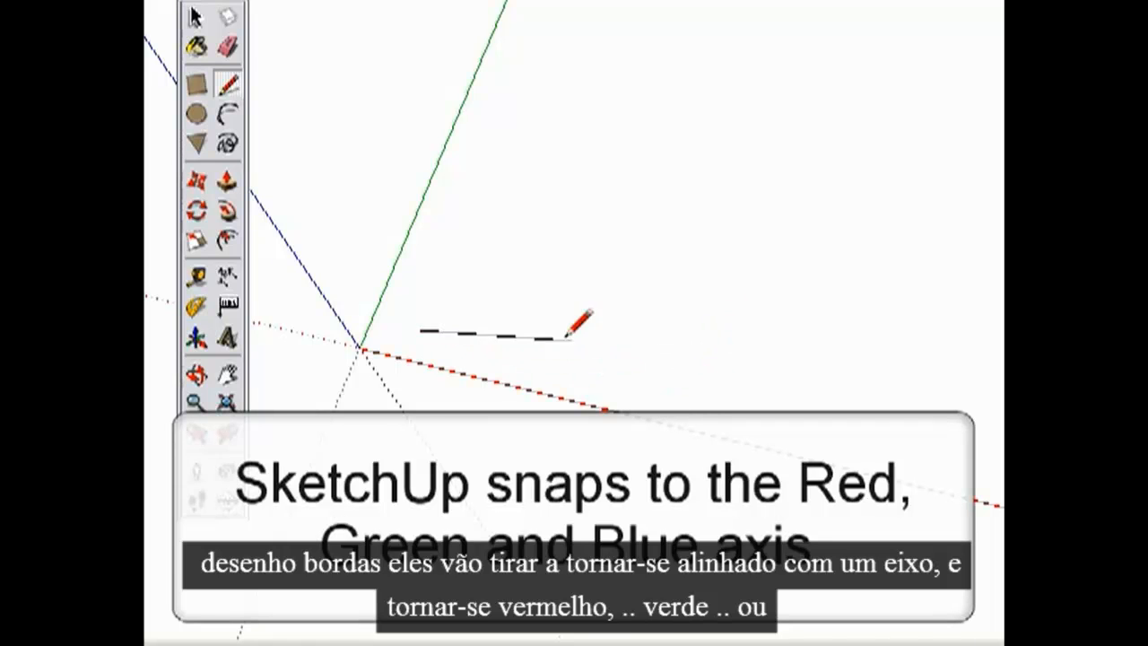
mouse_move(476, 222)
middle_mouse_down("shift")
mouse_move(535, 317)
mouse_move(449, 104)
middle_mouse_up("shift")
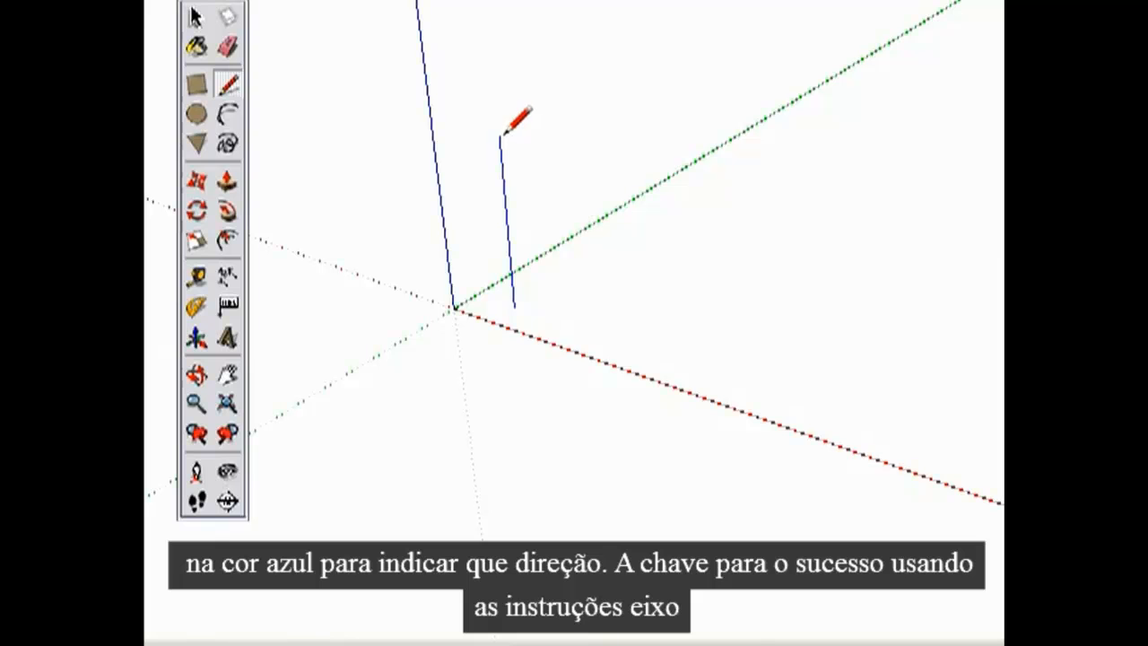
key("space")
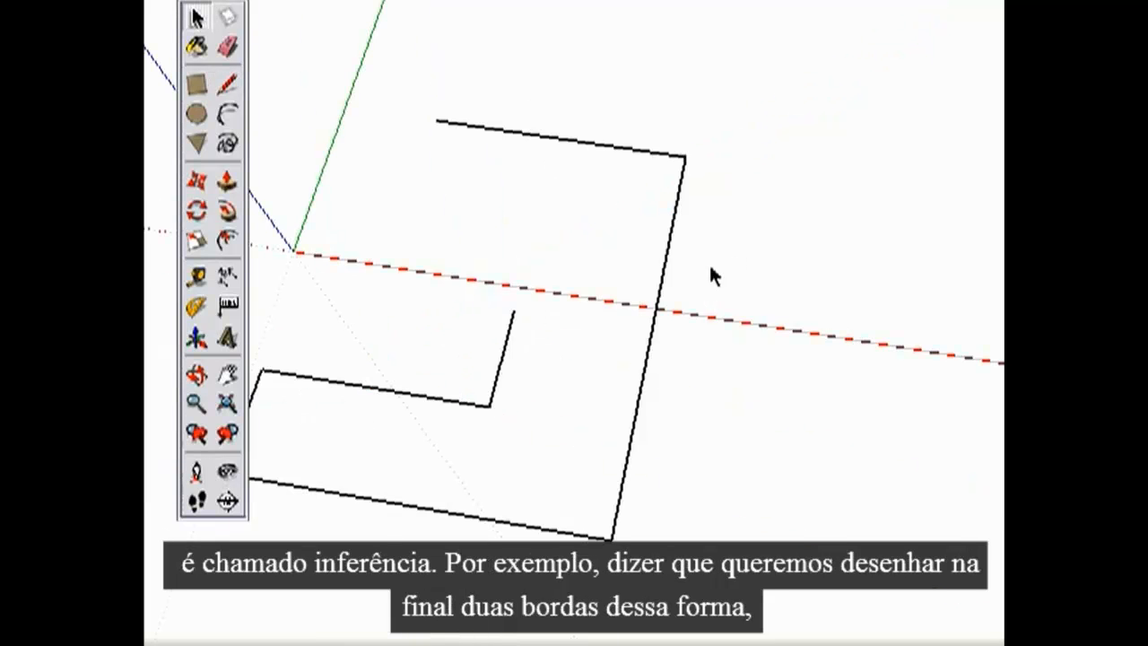
Close the C-shaped outline with one edge along the red axis, inferred from the upper endpoint, and one along the green axis.
key("l")
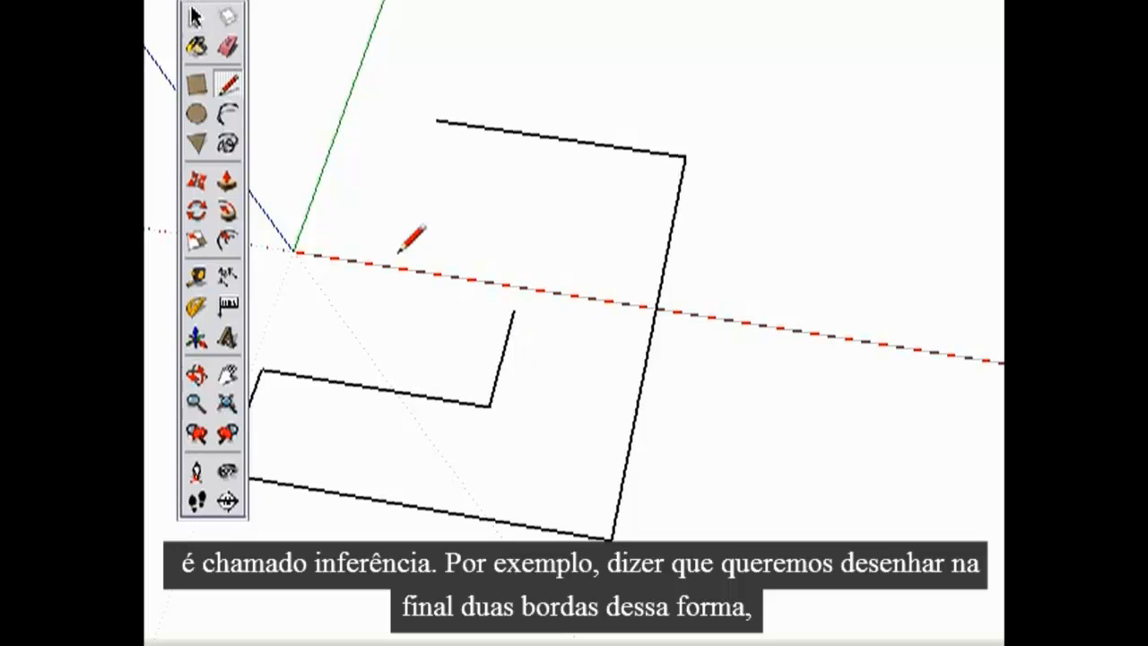
left_click(513, 311)
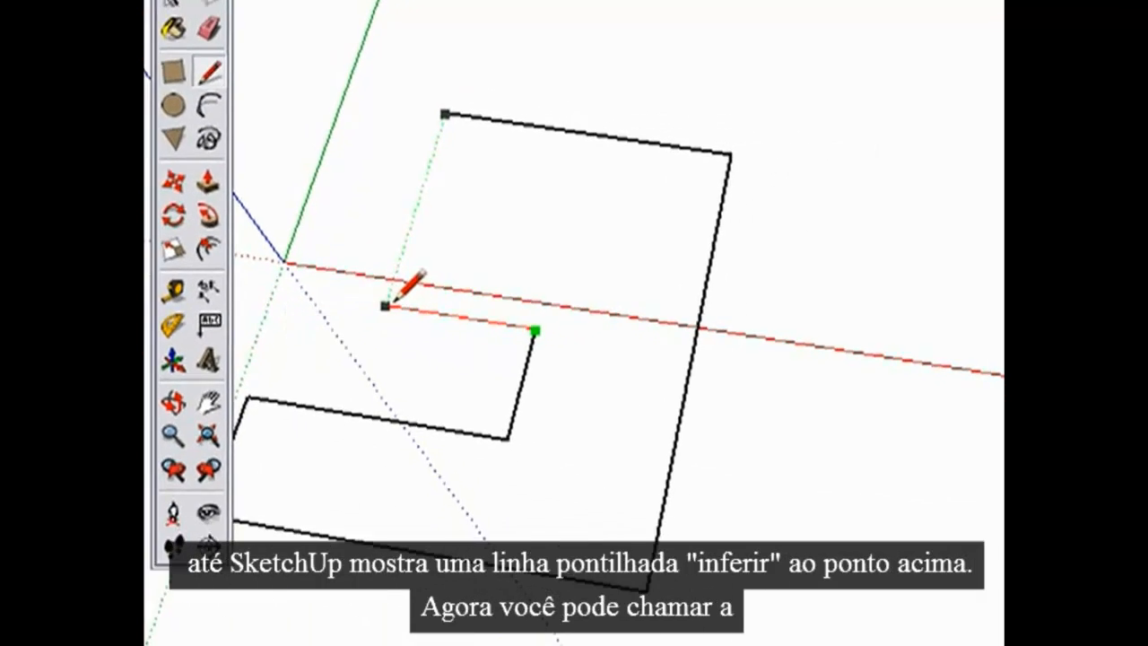
left_click(384, 293)
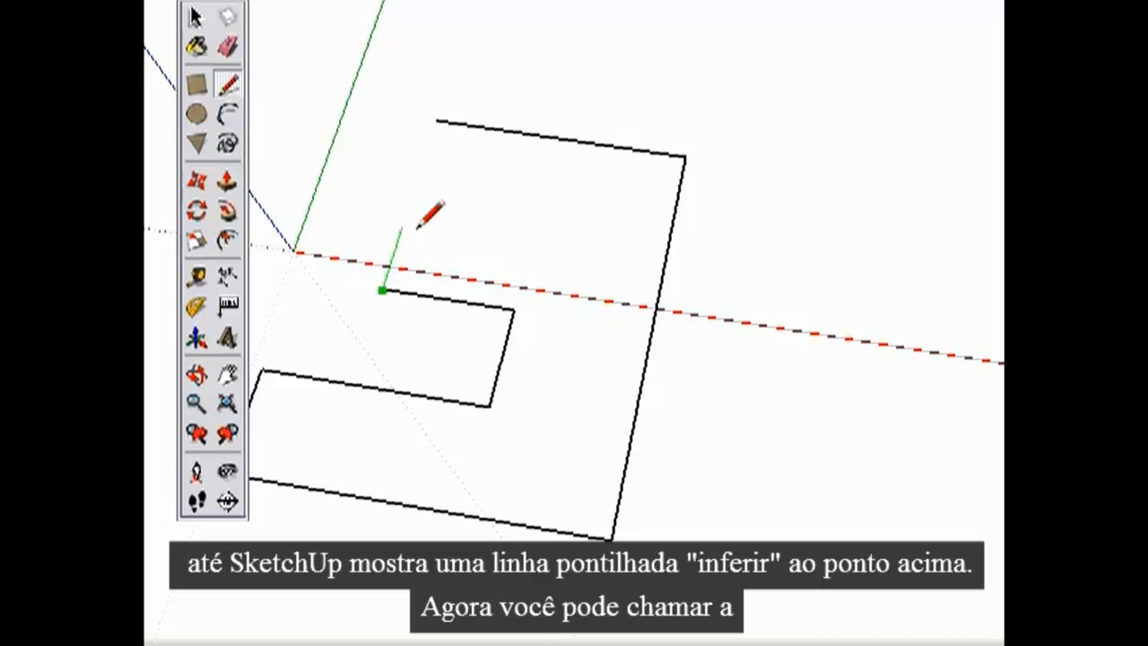
left_click(436, 120)
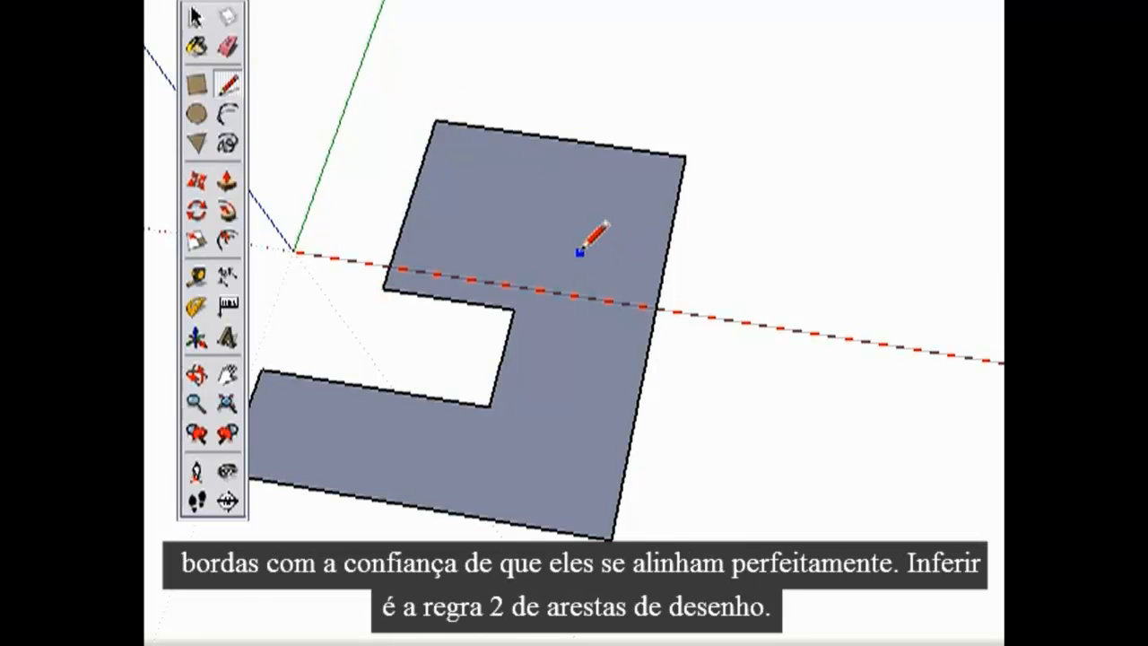
key("space")
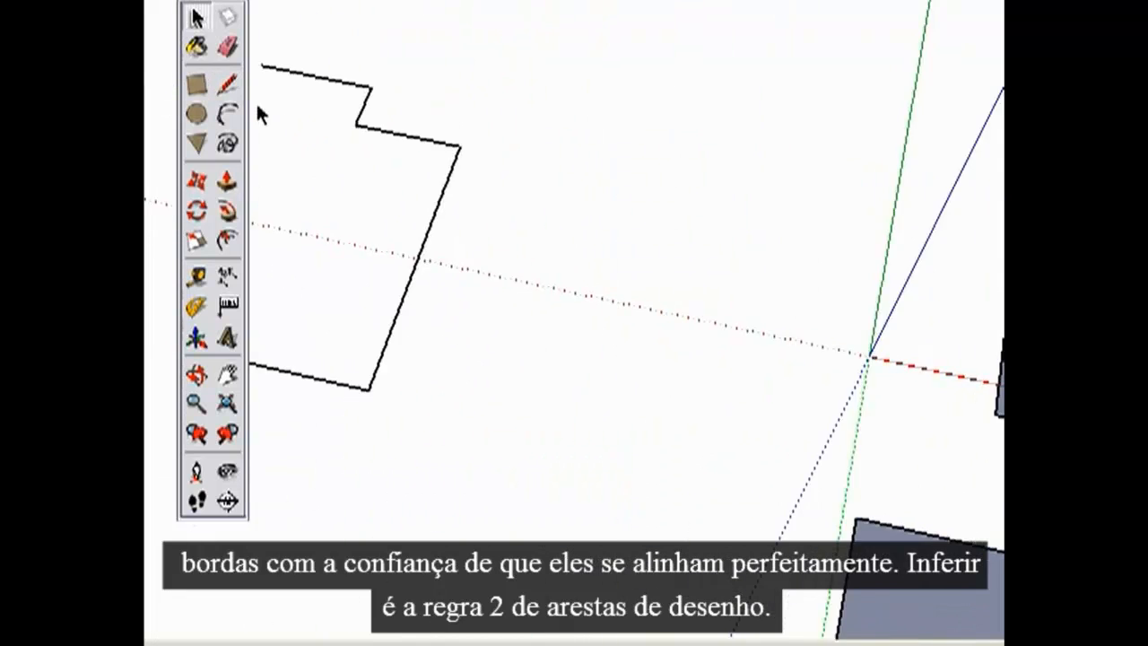
Continue the open outline with stepped edges snapped to the red and green axes until it closes at its free endpoint.
left_click(230, 90)
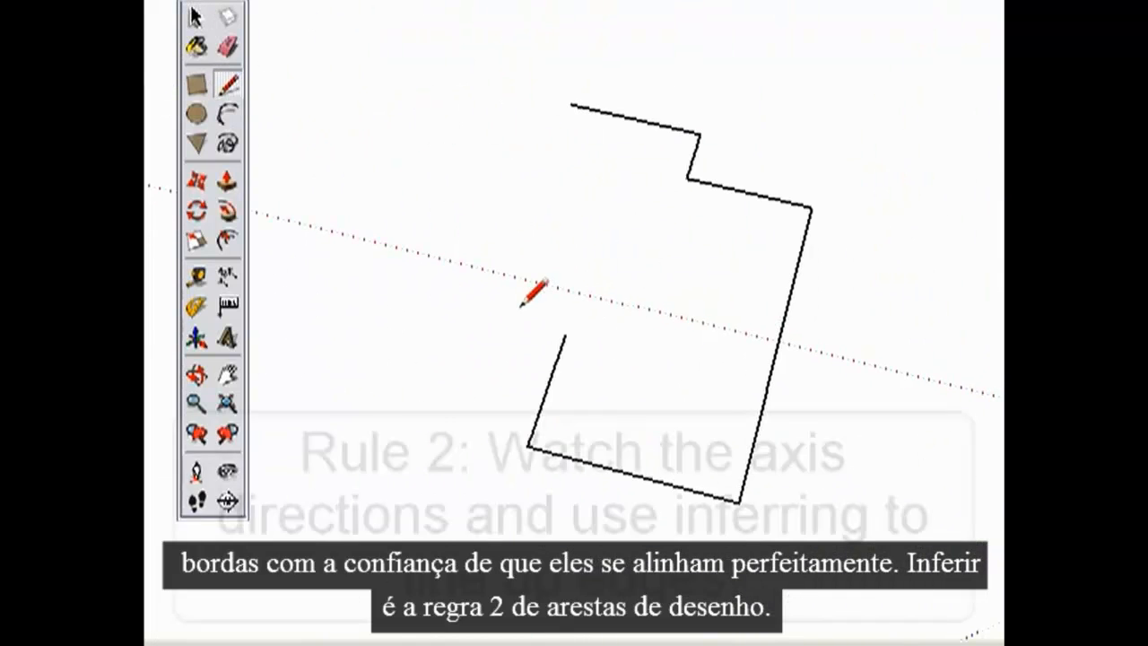
left_click(565, 334)
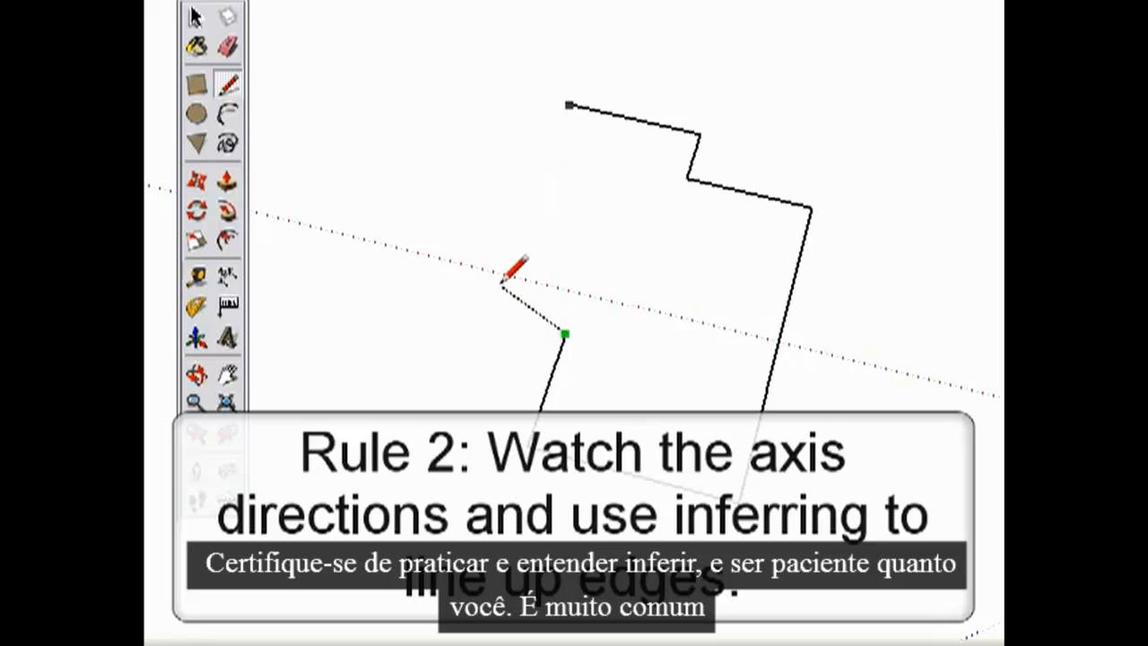
left_click(489, 315)
left_click(384, 213)
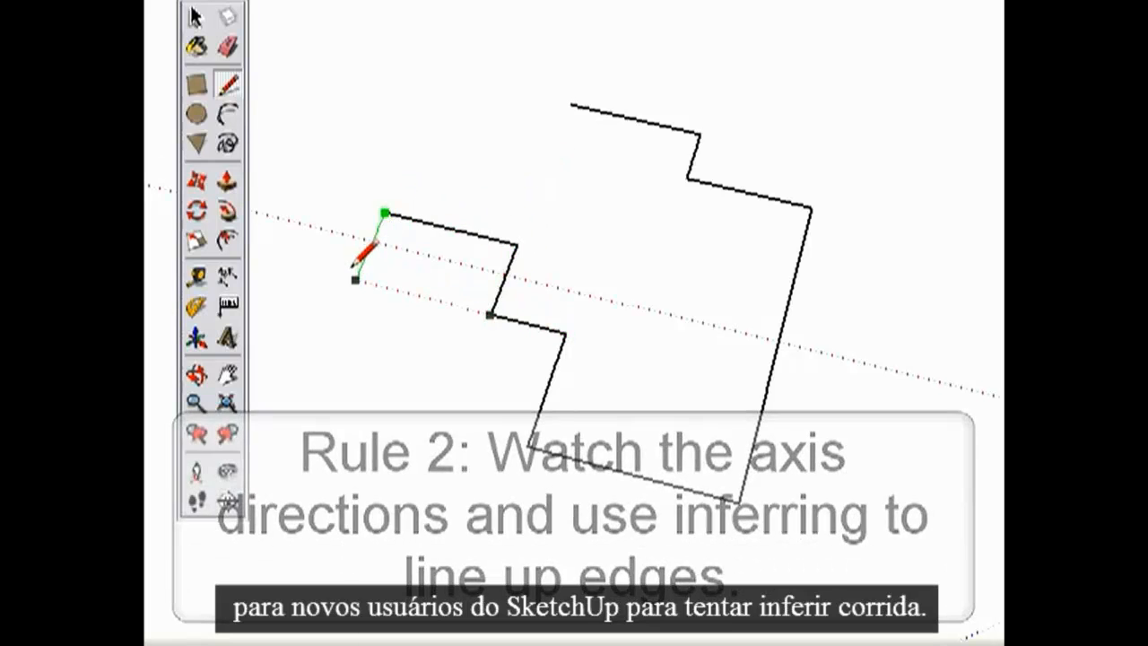
left_click(278, 262)
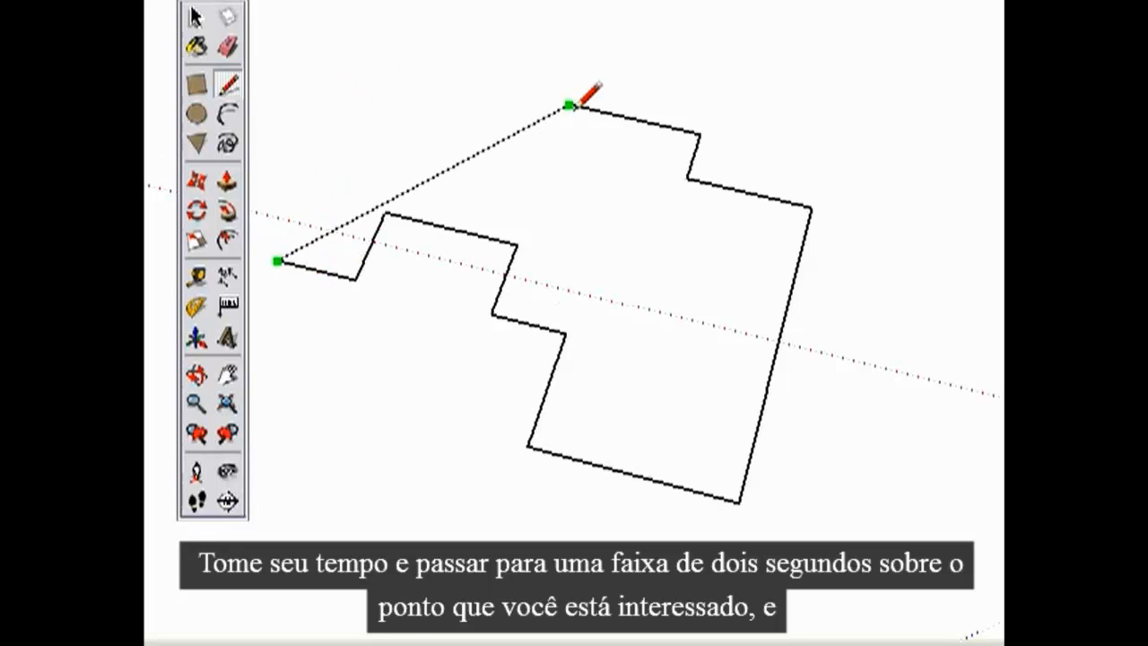
left_click(372, 60)
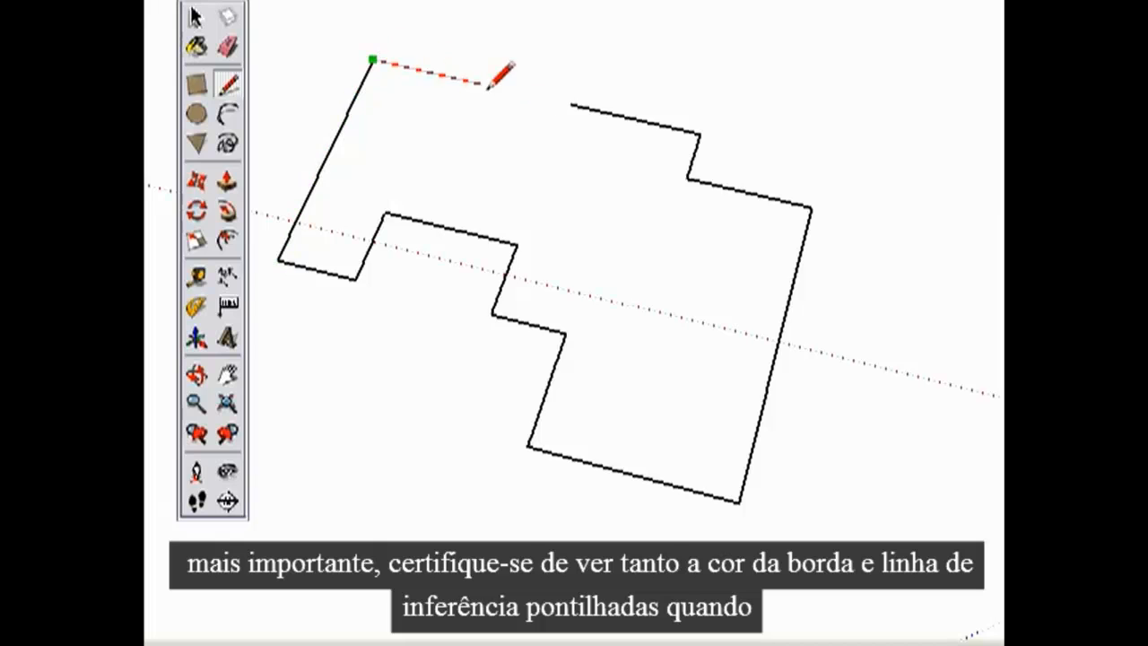
left_click(571, 105)
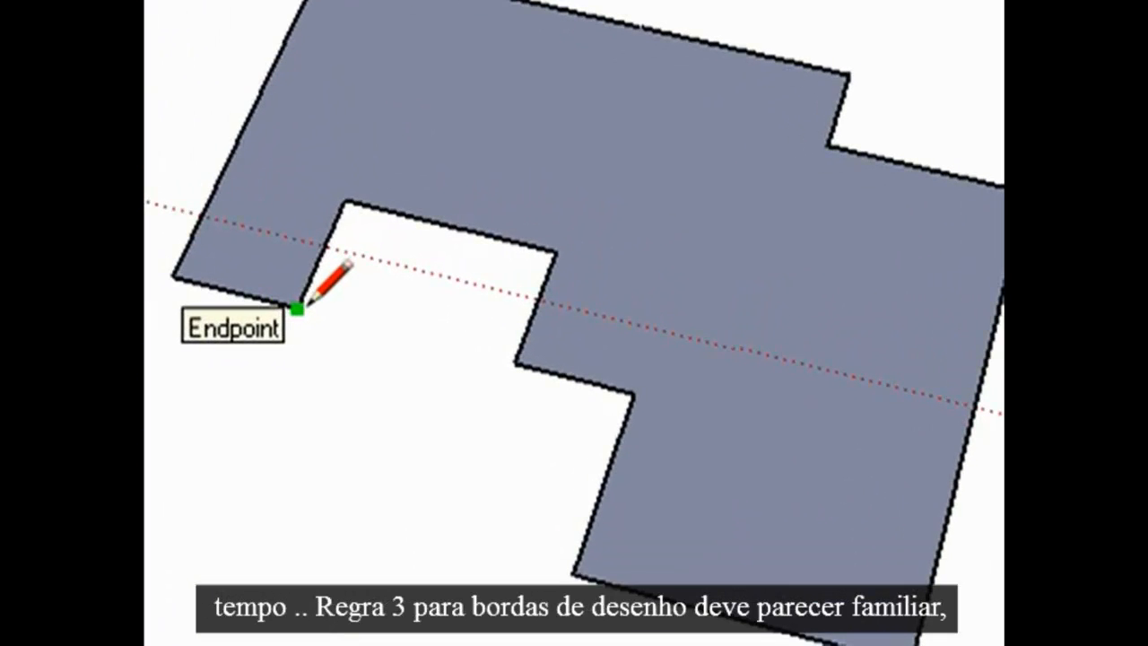
Close the notch with an edge along the red axis, and draw a line from the face across the notch past its outer edge.
left_click(297, 309)
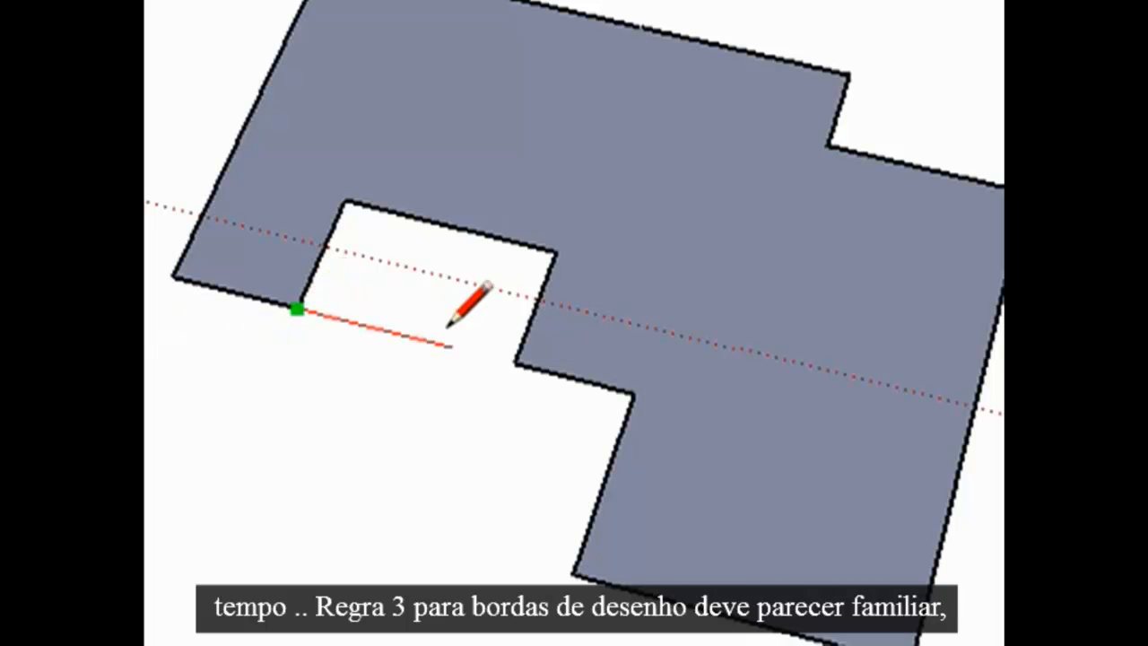
left_click(512, 362)
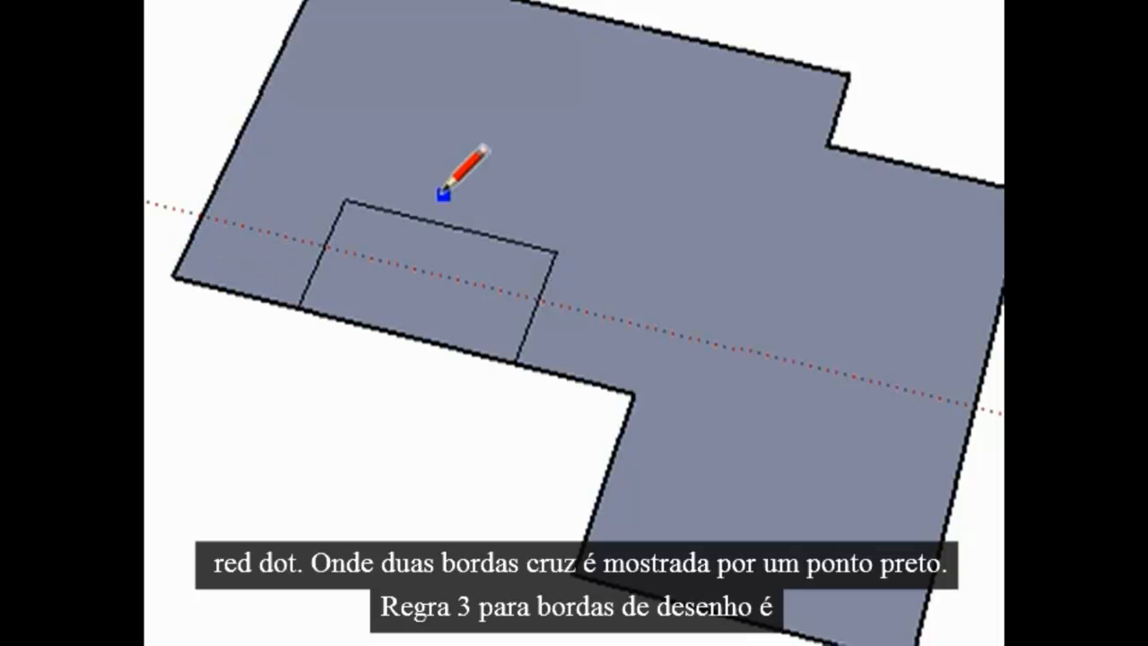
left_click(476, 163)
left_click(375, 409)
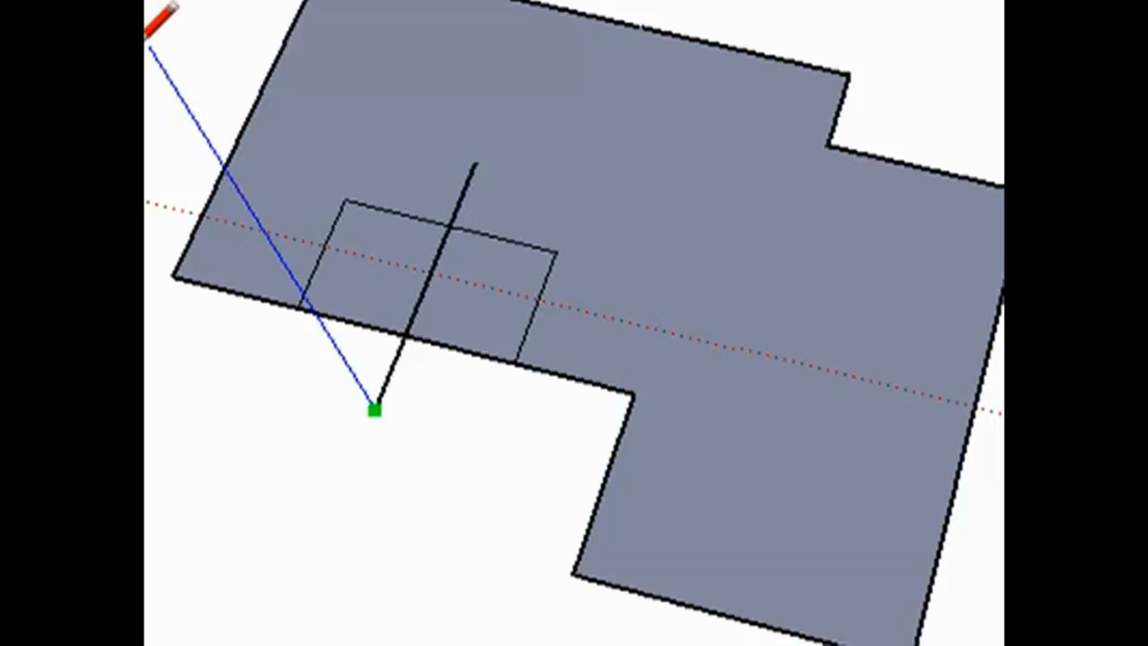
key("Escape")
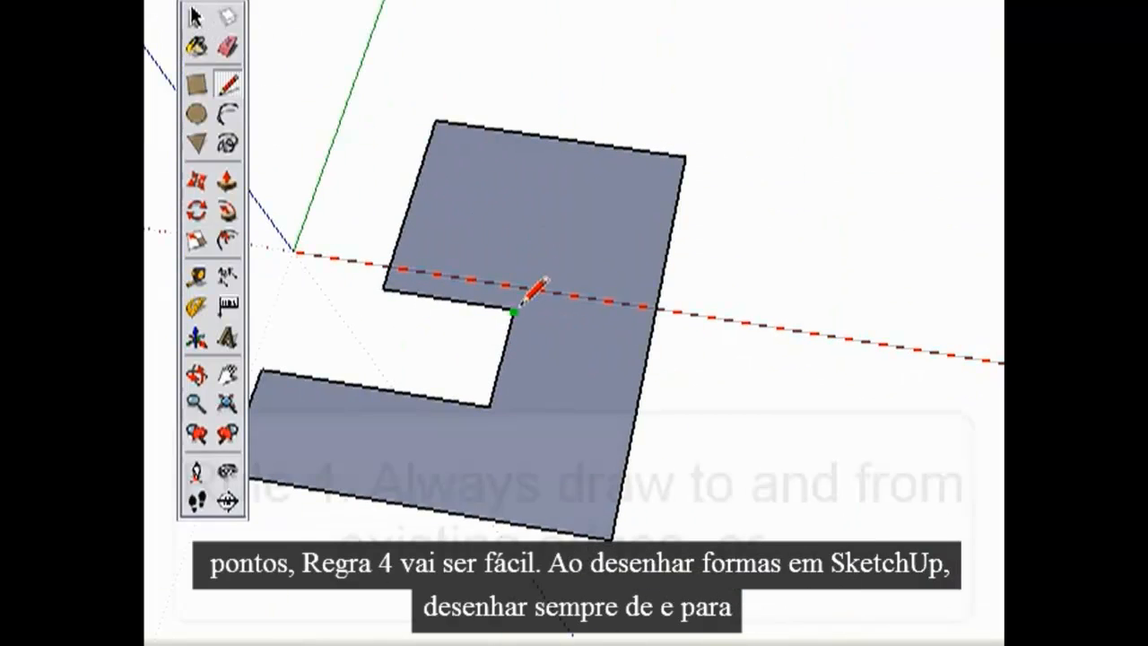
Split the C-shaped face with an edge from its inner corner along the red axis to the outer edge, and draw further edges.
left_click(514, 310)
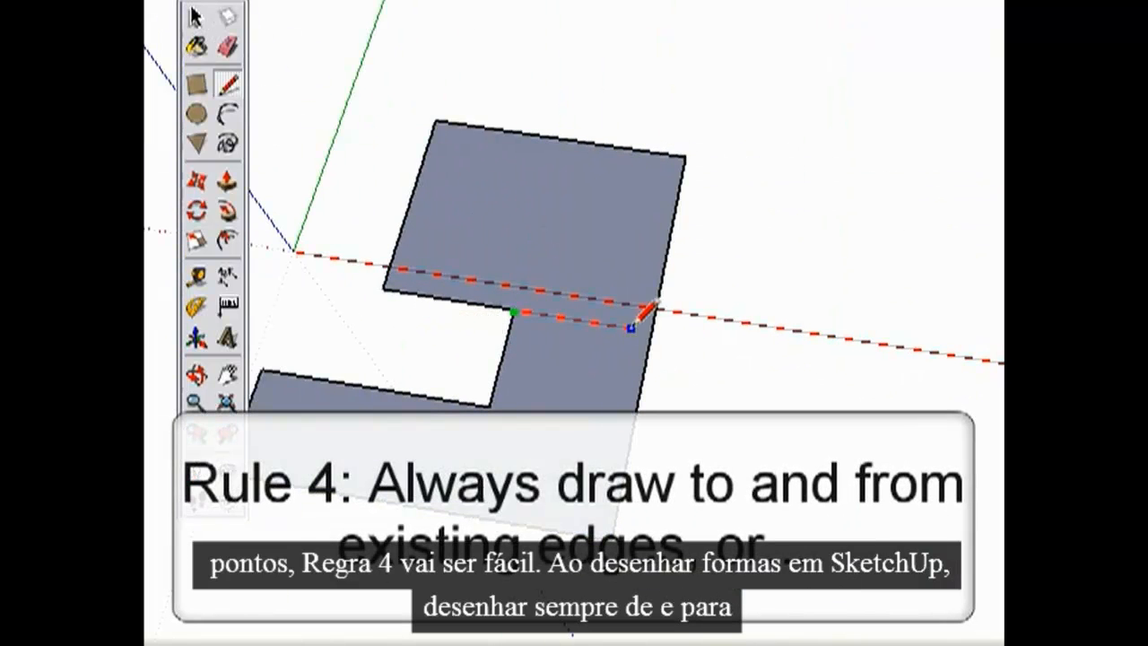
left_click(652, 332)
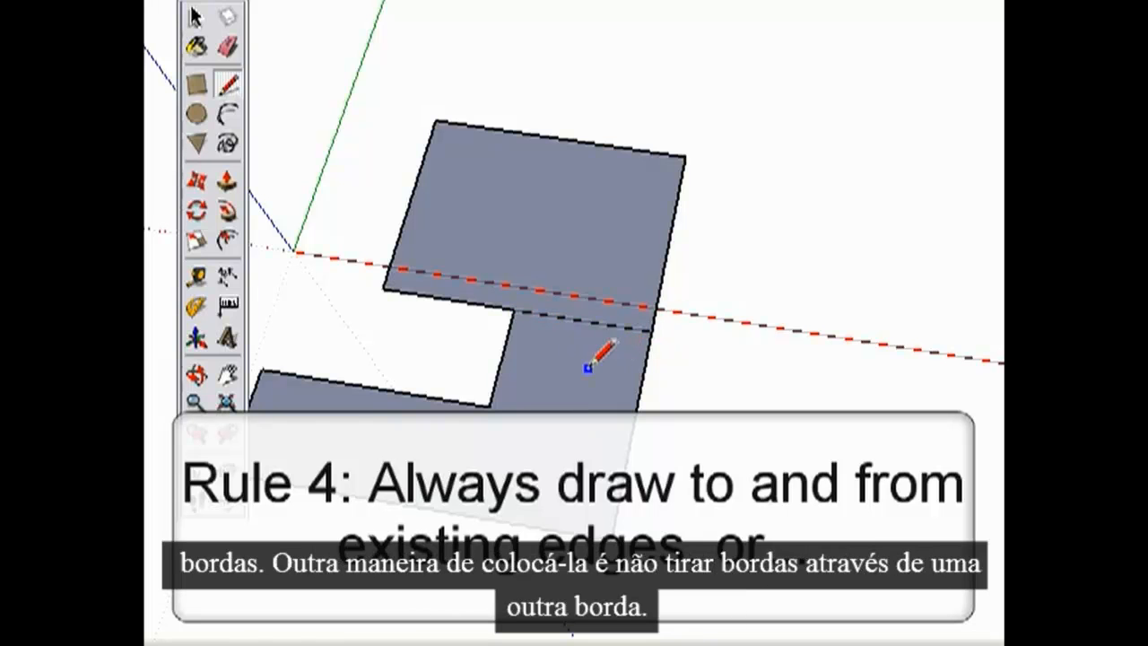
left_click(514, 310)
left_click(557, 140)
left_click(673, 238)
left_click(505, 216)
left_click(675, 108)
key("space")
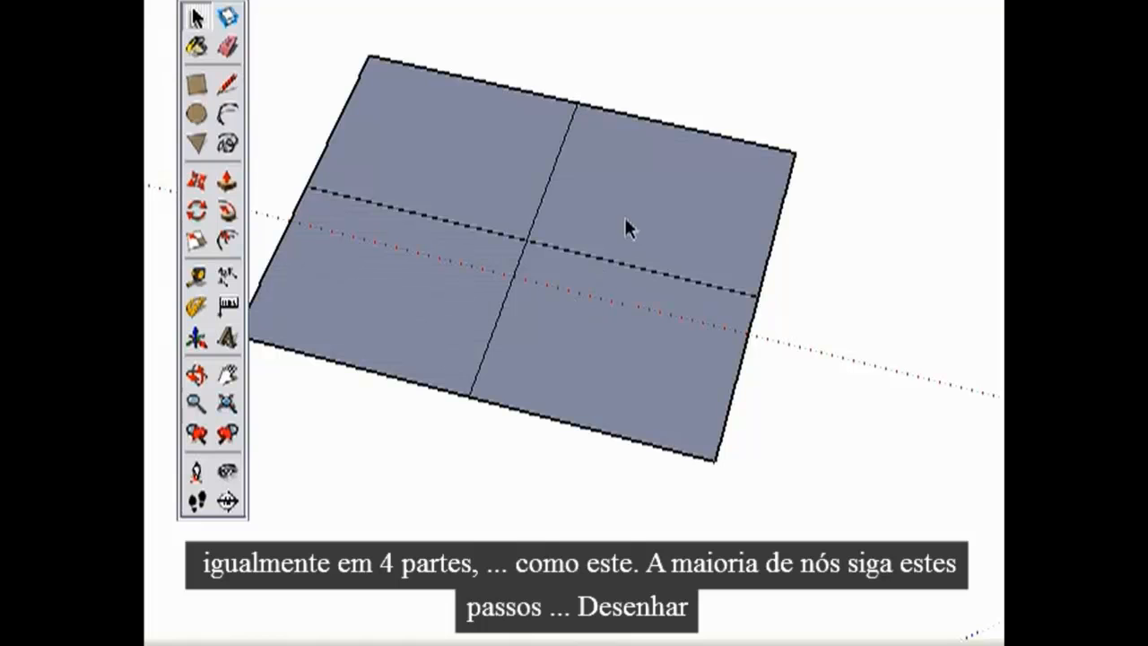
Delete the rectangle that is divided into four and draw a new undivided rectangle in its place.
triple_click(486, 181)
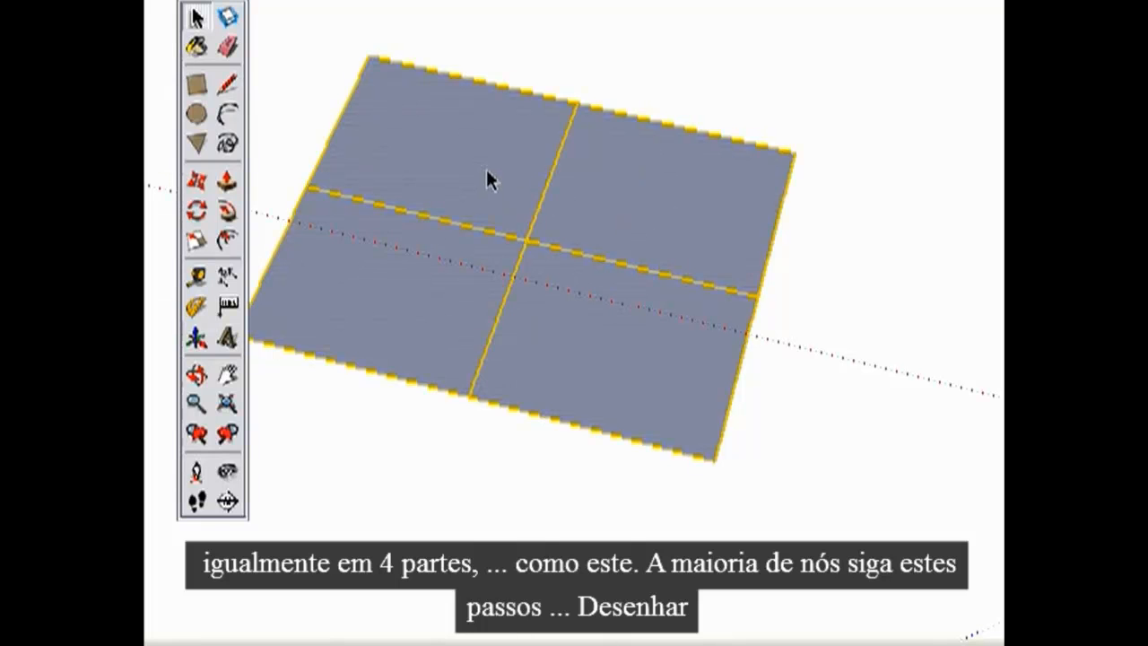
key("Delete")
left_click(197, 85)
left_click(263, 291)
left_click(741, 102)
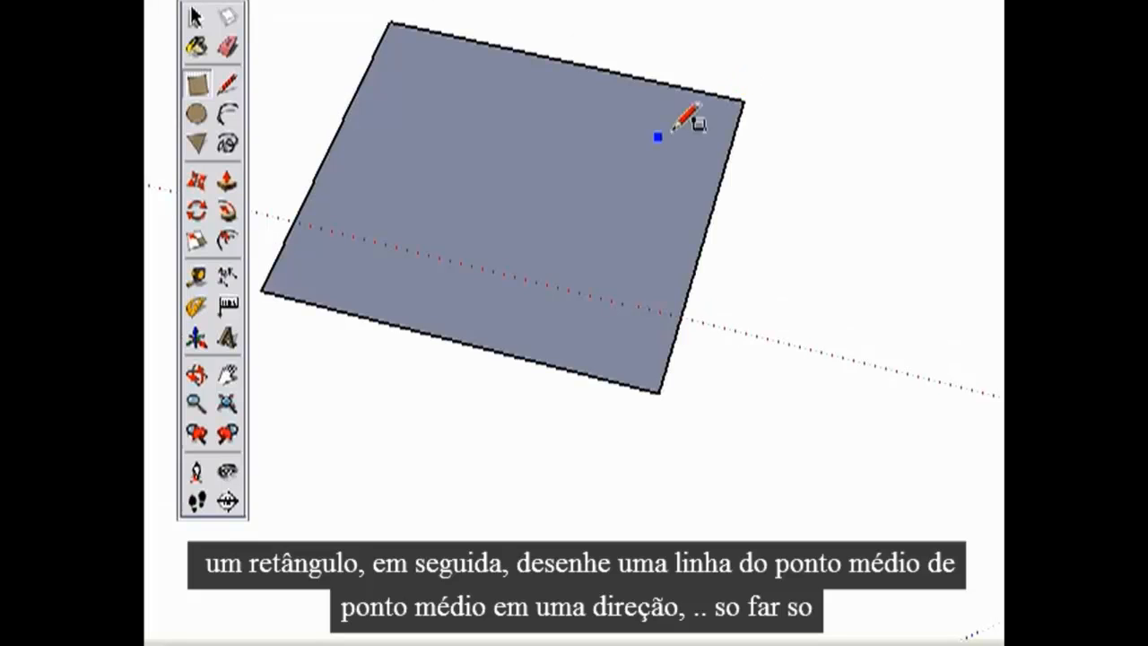
Halve the rectangle with an edge between the midpoints of its upper and lower sides.
left_click(228, 84)
left_click(563, 62)
left_click(459, 339)
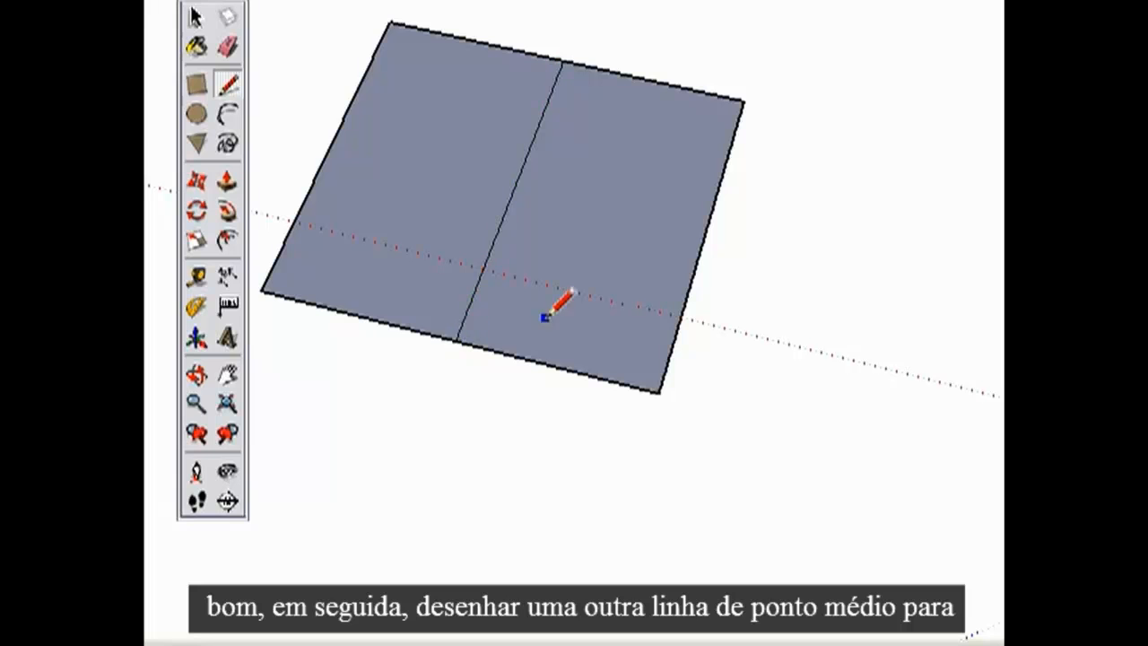
Try to split both halves with a single edge between the side midpoints running across the dividing edge, and erase it.
left_click(328, 148)
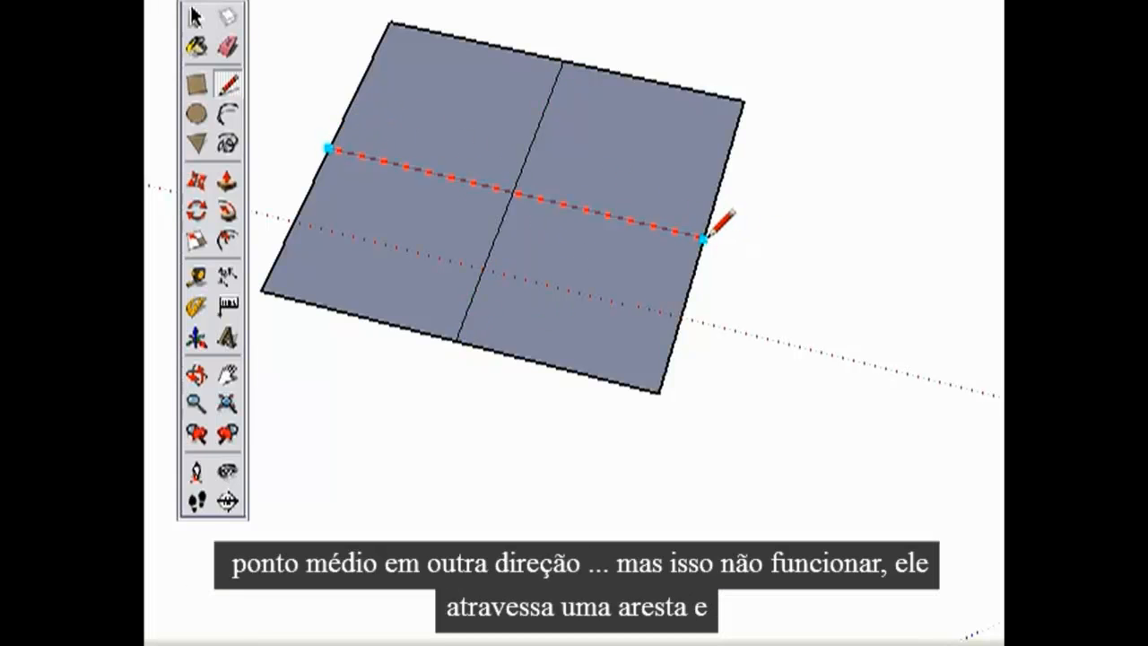
left_click(703, 237)
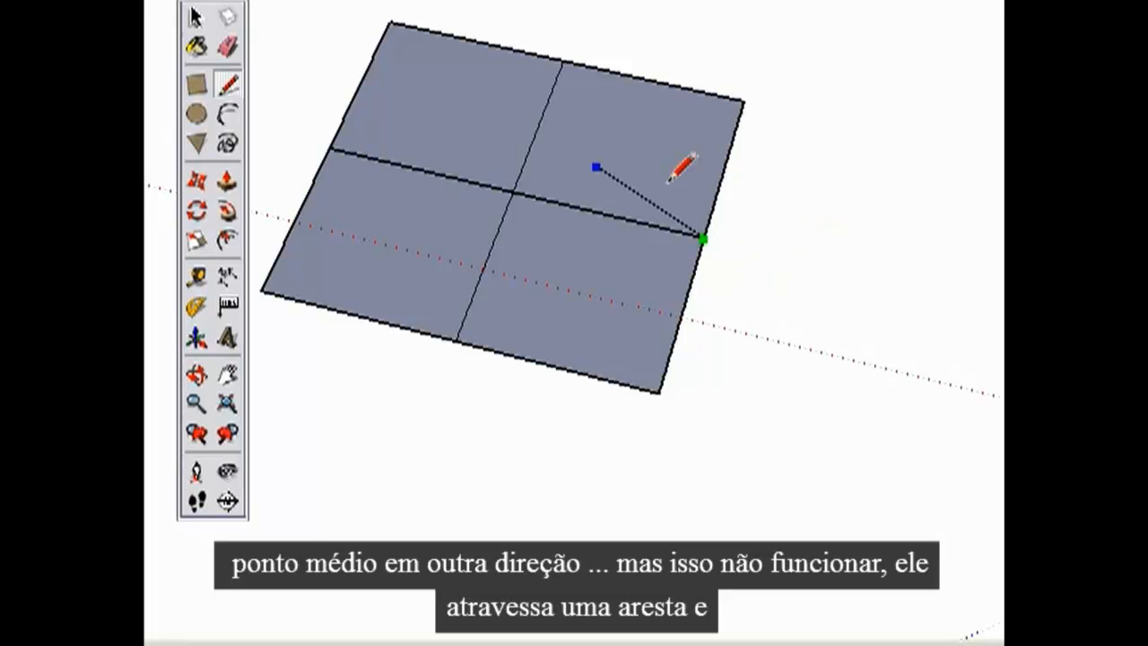
left_click(196, 16)
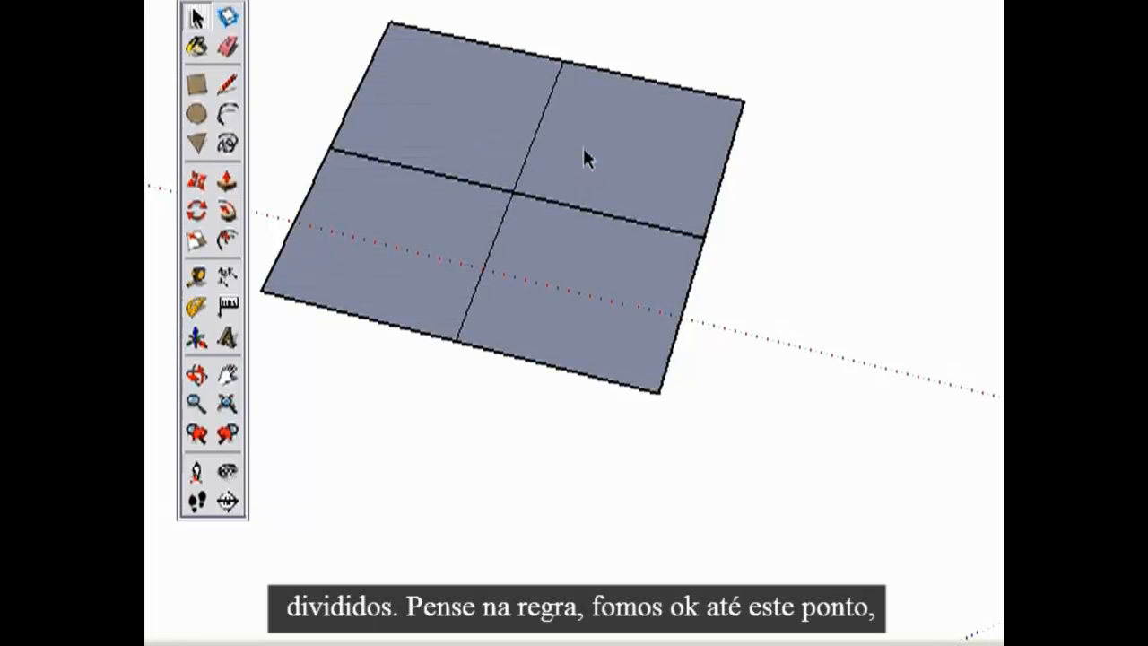
key("e")
left_click_drag(424, 151, 437, 189)
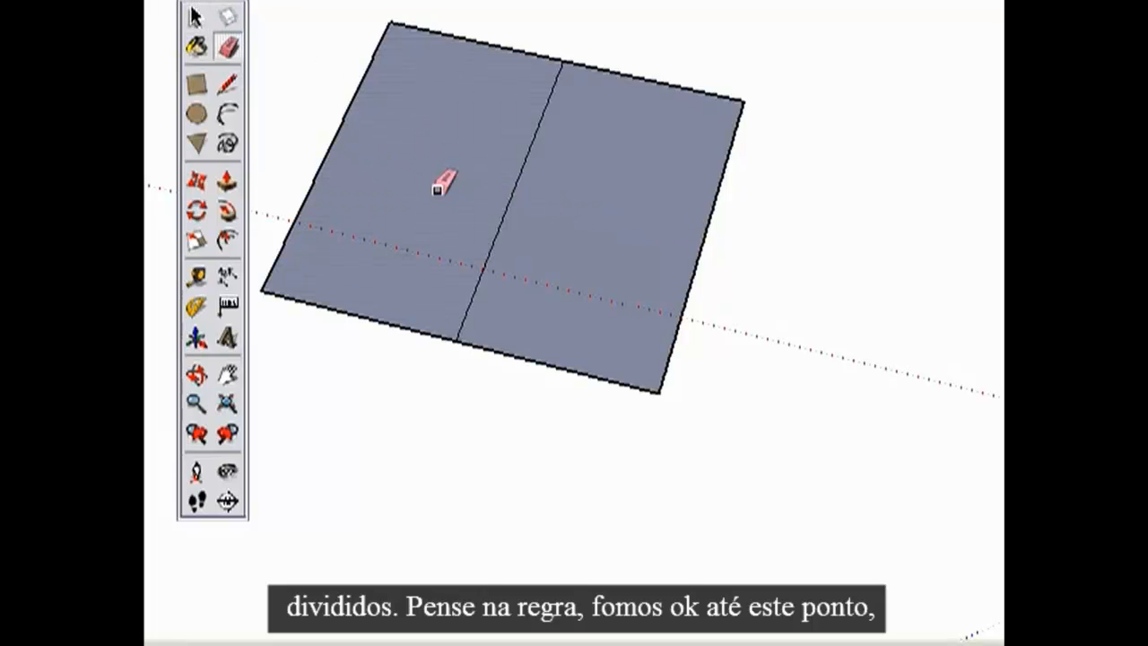
Divide the rectangle into quarters with two separate edges, each joining a side midpoint to the midpoint of the dividing edge.
left_click(228, 85)
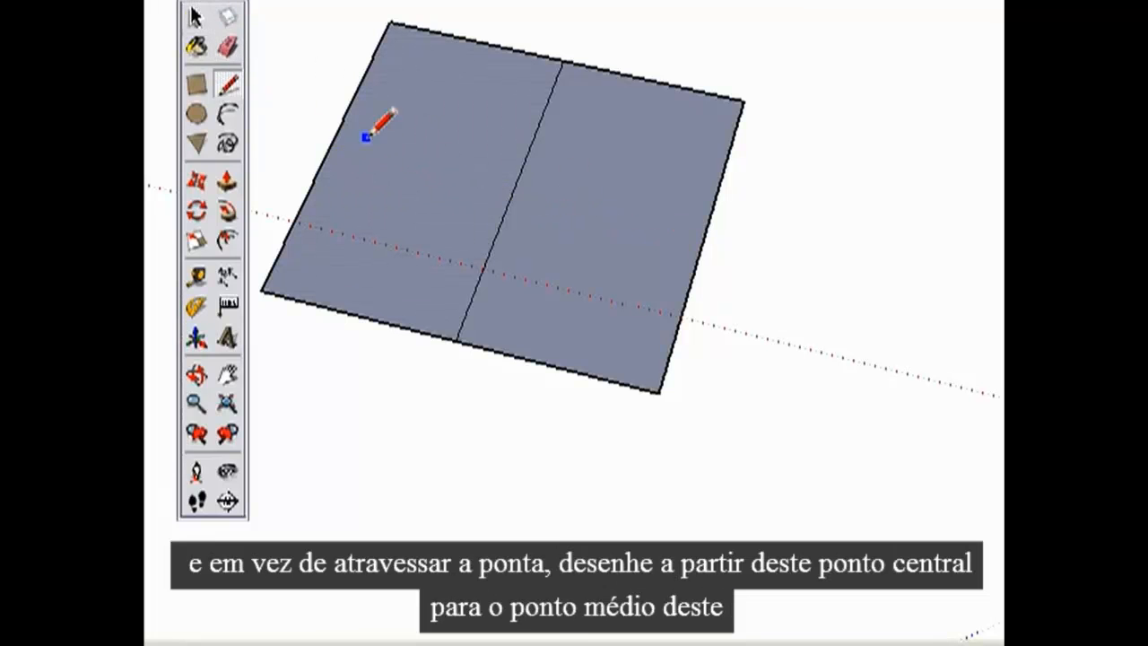
left_click(511, 192)
left_click(699, 236)
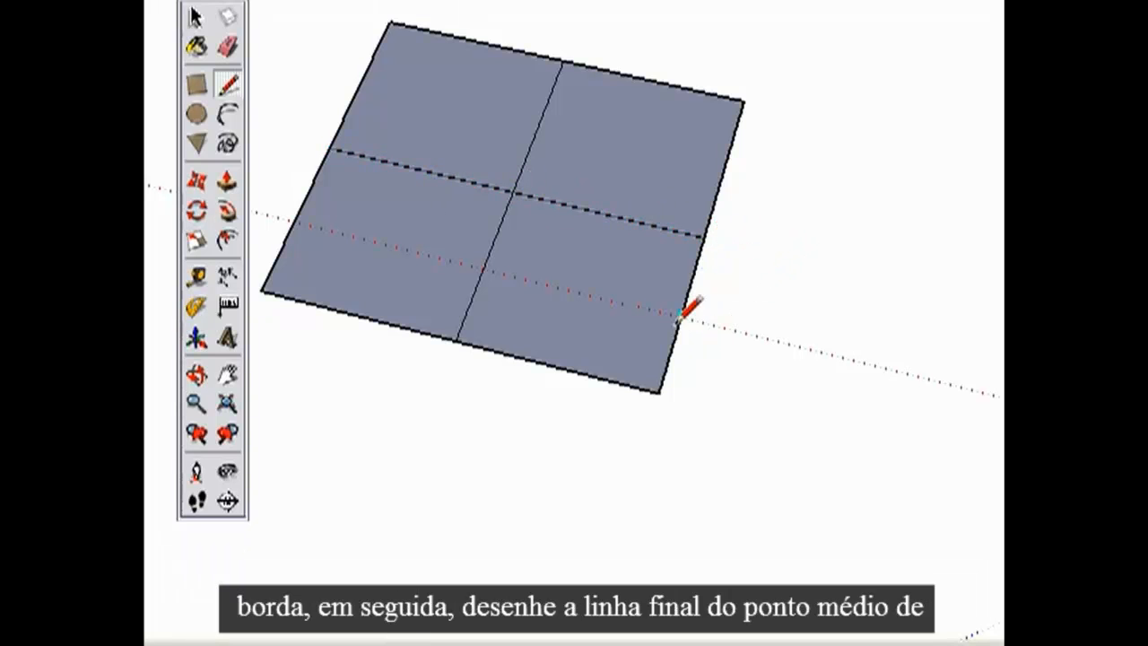
left_click(195, 17)
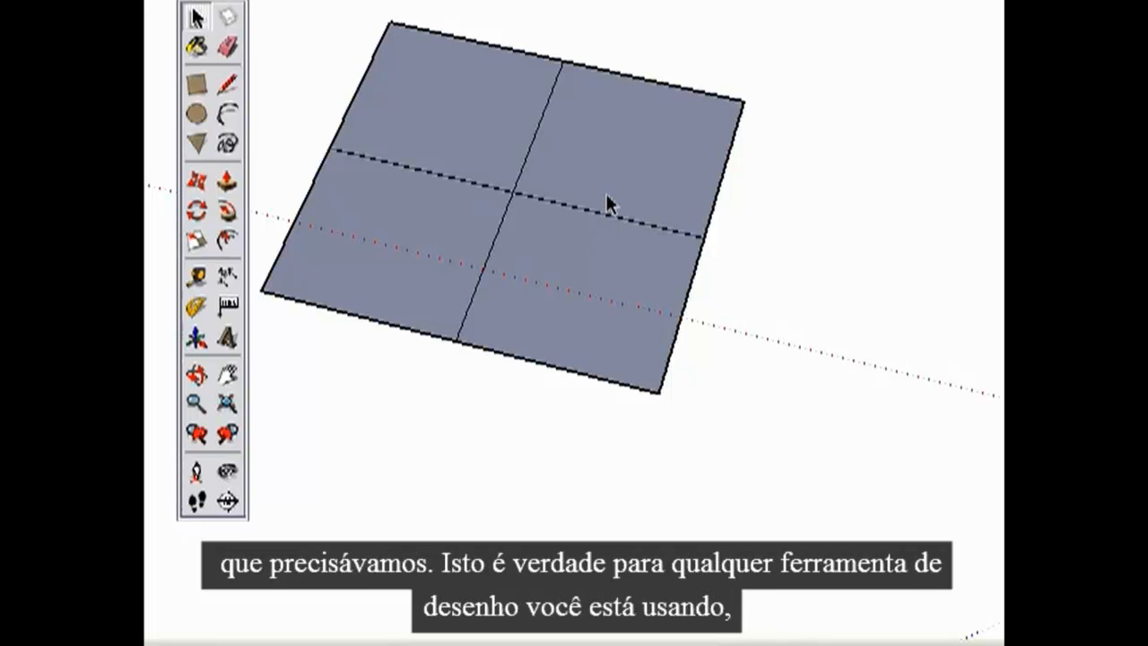
In the next scene, draw a rectangle overlapping the surface's right edge and a circle overlapping its lower edge.
key("Page_Down")
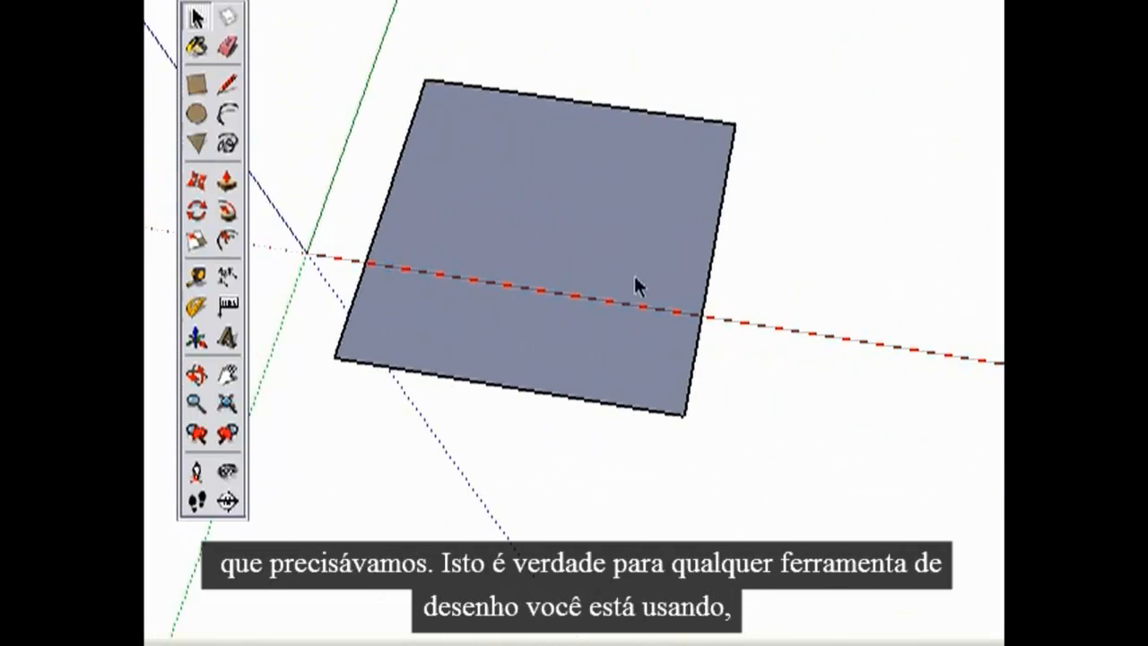
left_click(196, 84)
left_click(628, 225)
left_click(842, 155)
left_click(196, 114)
left_click(490, 350)
left_click(613, 368)
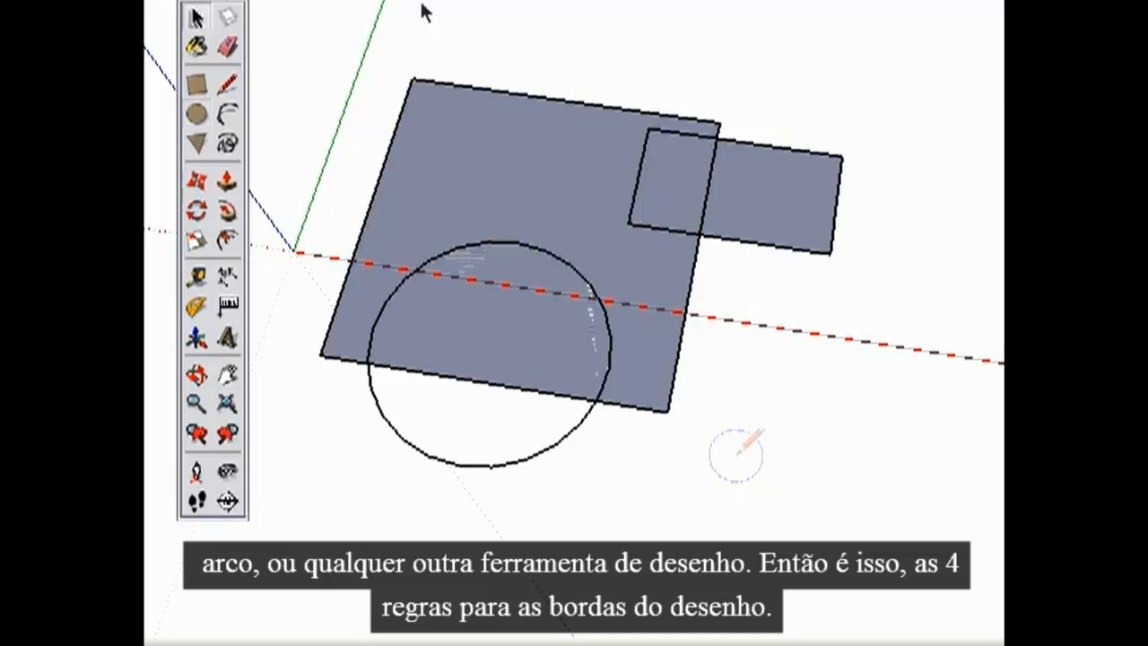
Switch to an empty scene and draw a large rectangle spanning the red axis.
left_click(417, 0)
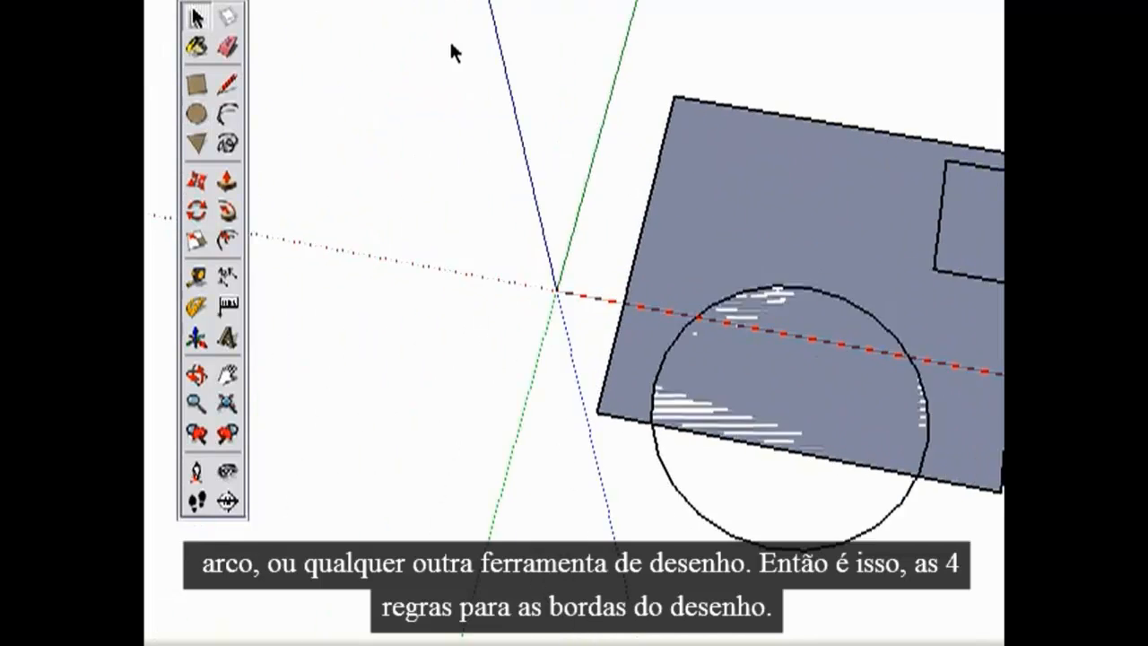
left_click(197, 84)
left_click(298, 316)
left_click(774, 133)
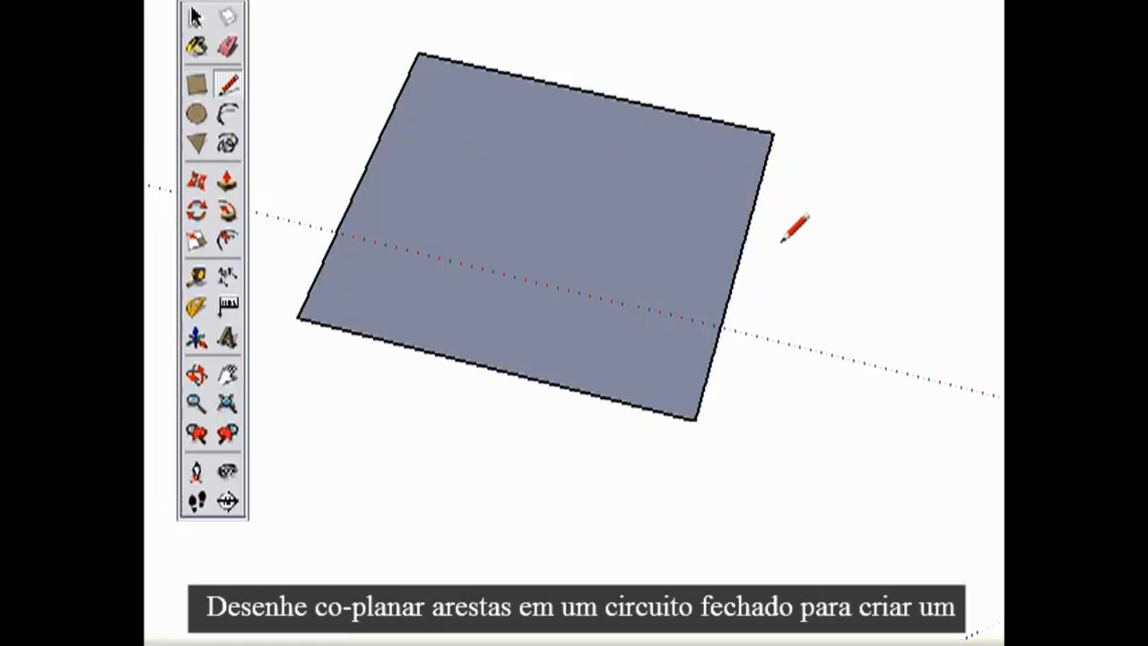
Add a closed outline of axis-aligned edges to the rectangle's right side, and connect its lower-left corner to the rectangle's lower edge.
left_click(888, 264)
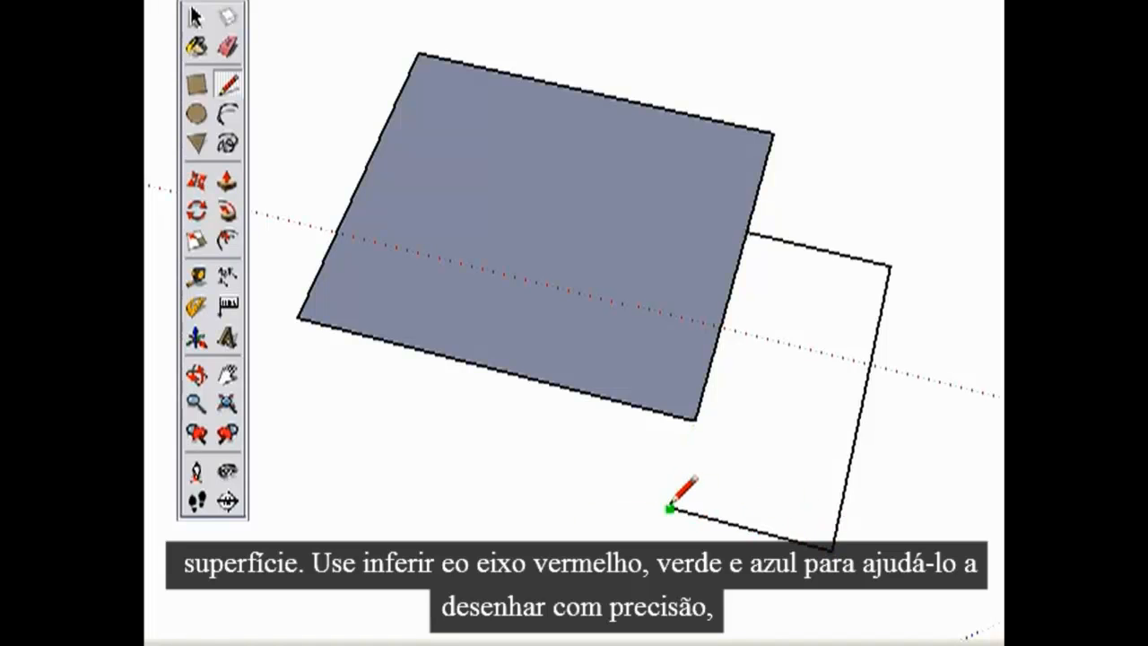
left_click(697, 419)
left_click(670, 508)
left_click(490, 368)
Draw an arc across the rectangle from its lower edge to its upper edge, bulging toward the left side.
key("a")
left_click(490, 368)
left_click(589, 93)
left_click(421, 134)
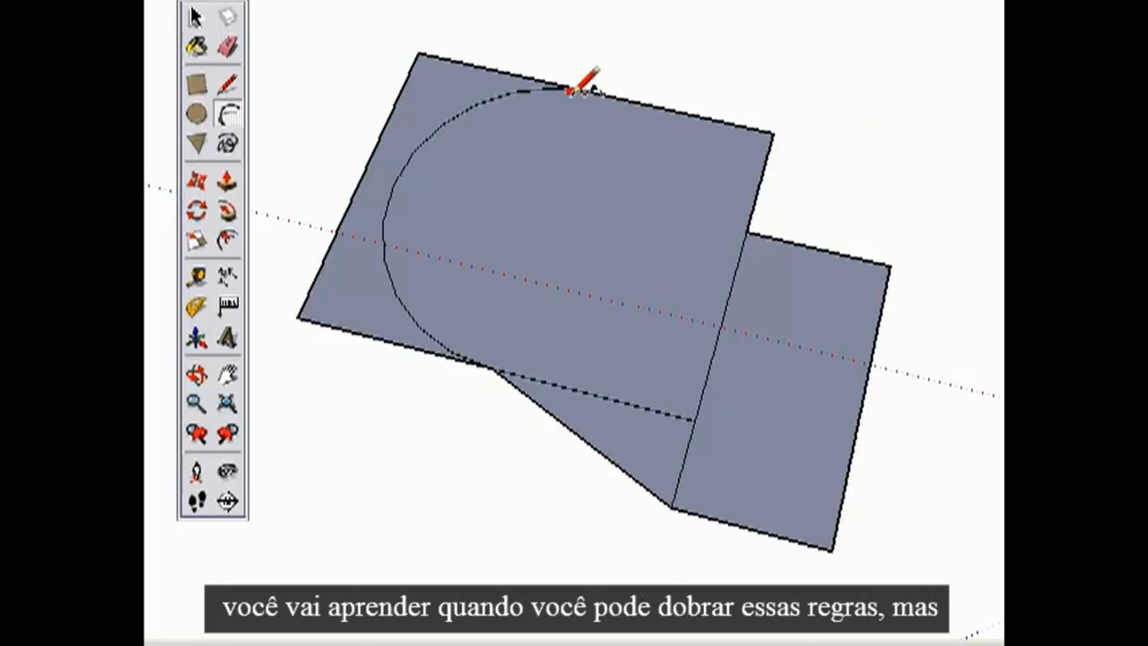
key("space")
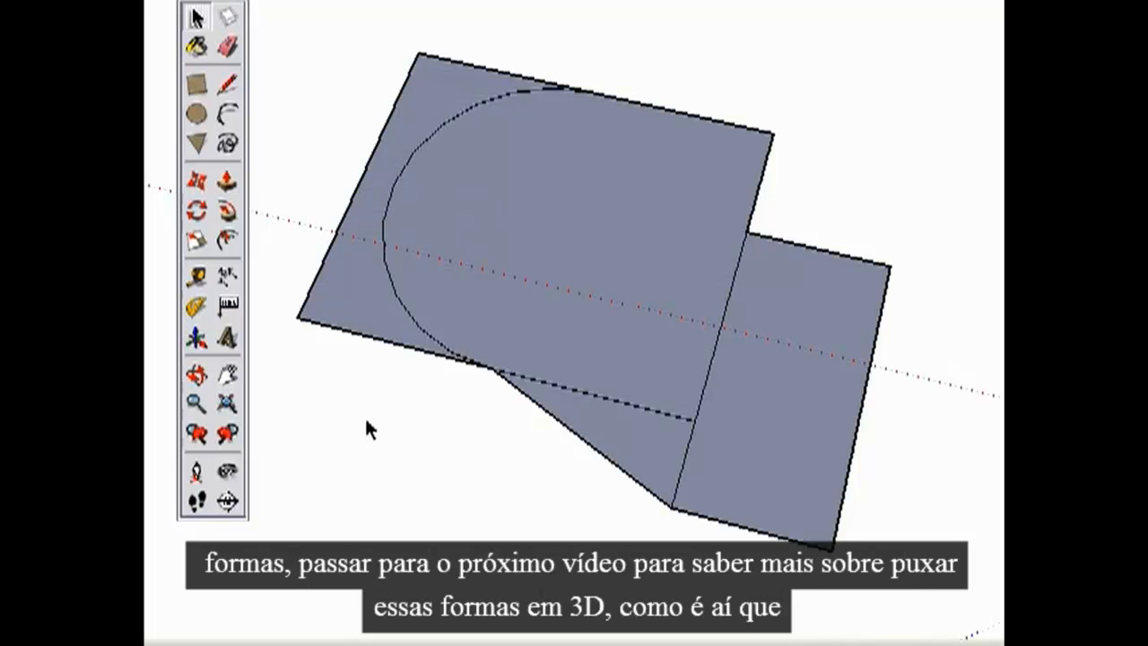
Push/Pull the face between the arc and the rectangle's left side upward into a solid.
left_click(225, 185)
left_click_drag(325, 303, 341, 271)
left_click_drag(341, 270, 318, 197)
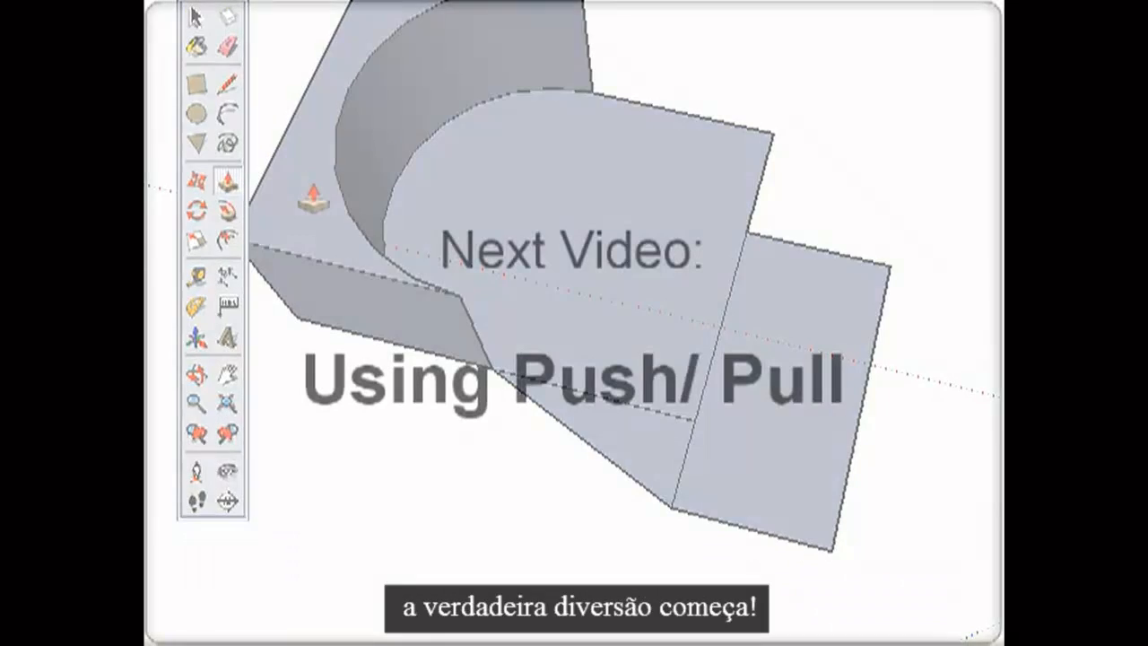